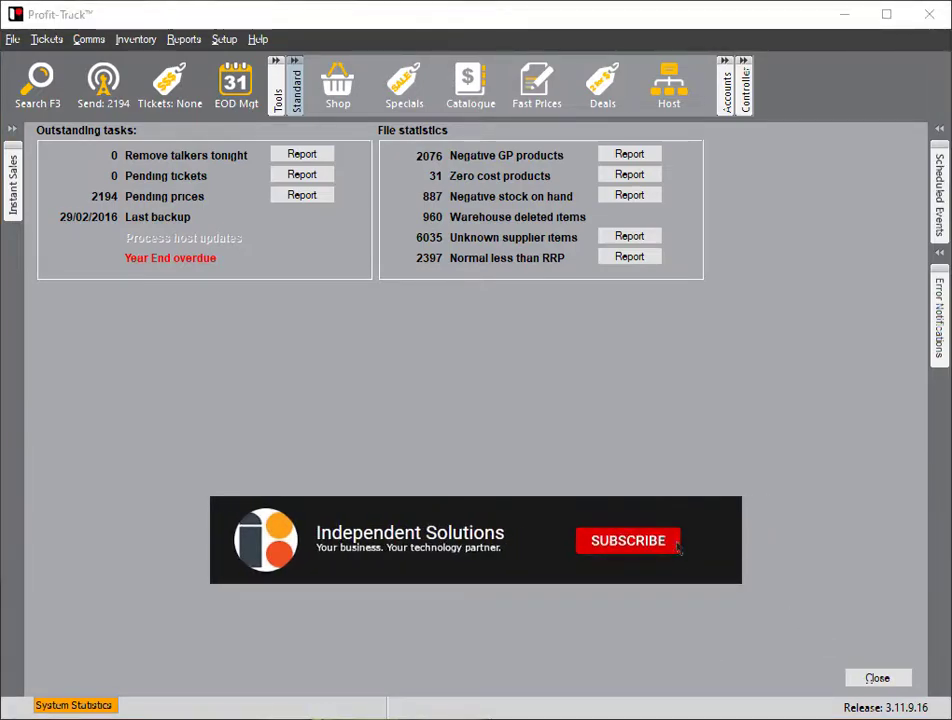
Open the register tenders table and add a new tender described as Delivery Service.
left_click(238, 39)
mouse_move(270, 152)
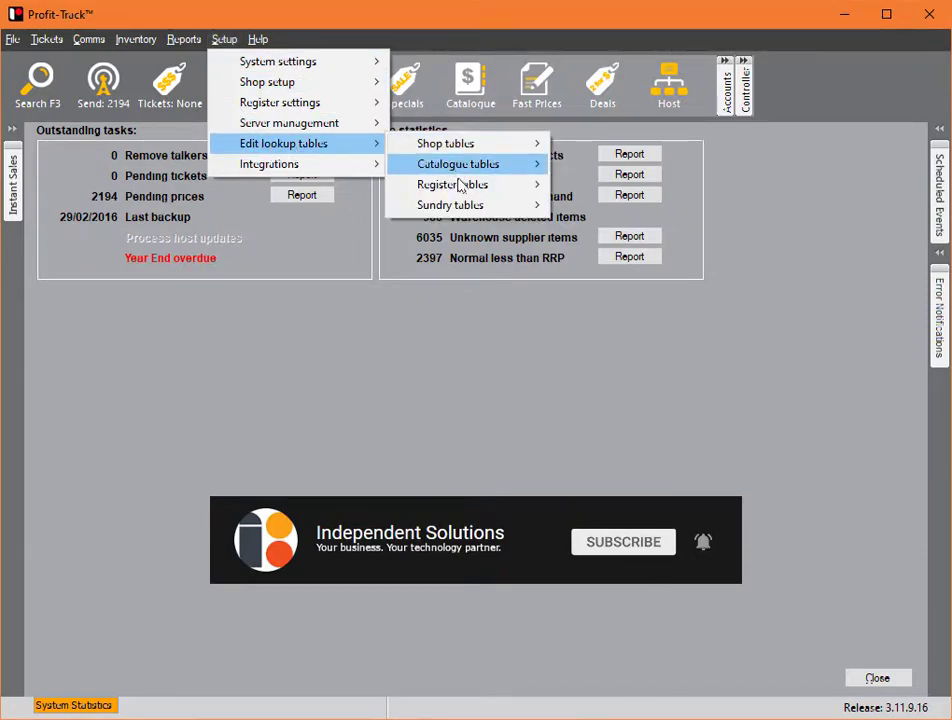
mouse_move(465, 186)
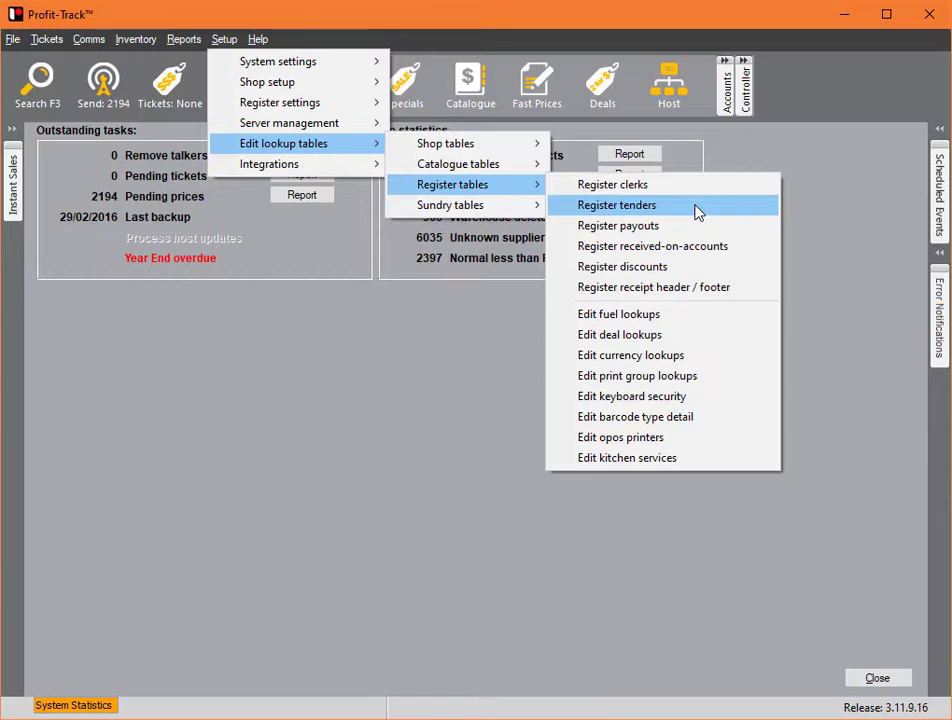
left_click(695, 207)
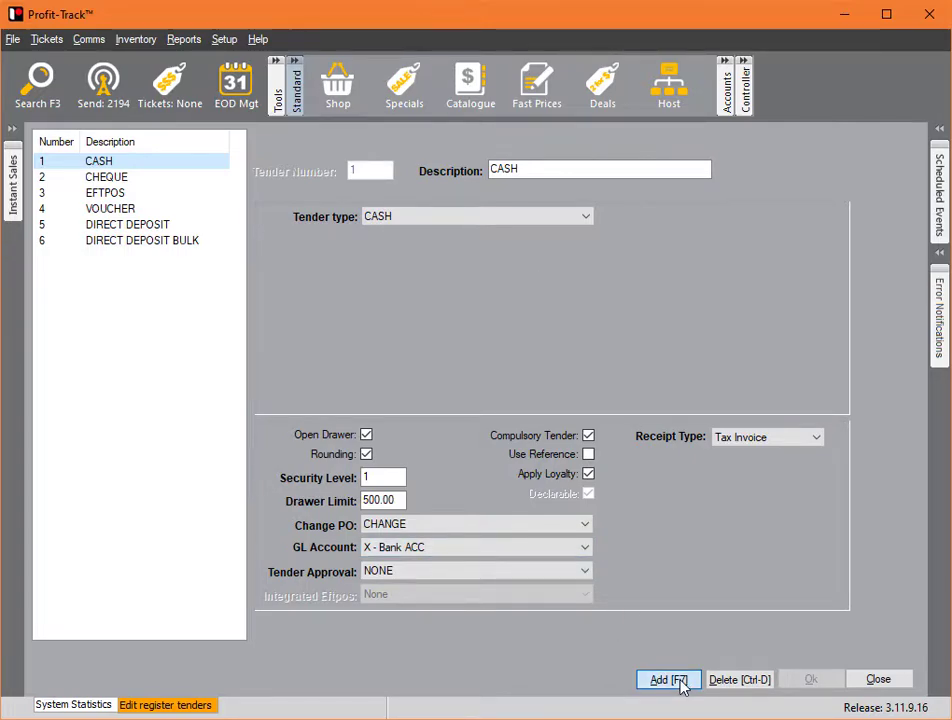
left_click(680, 682)
left_click_drag(591, 166, 270, 175)
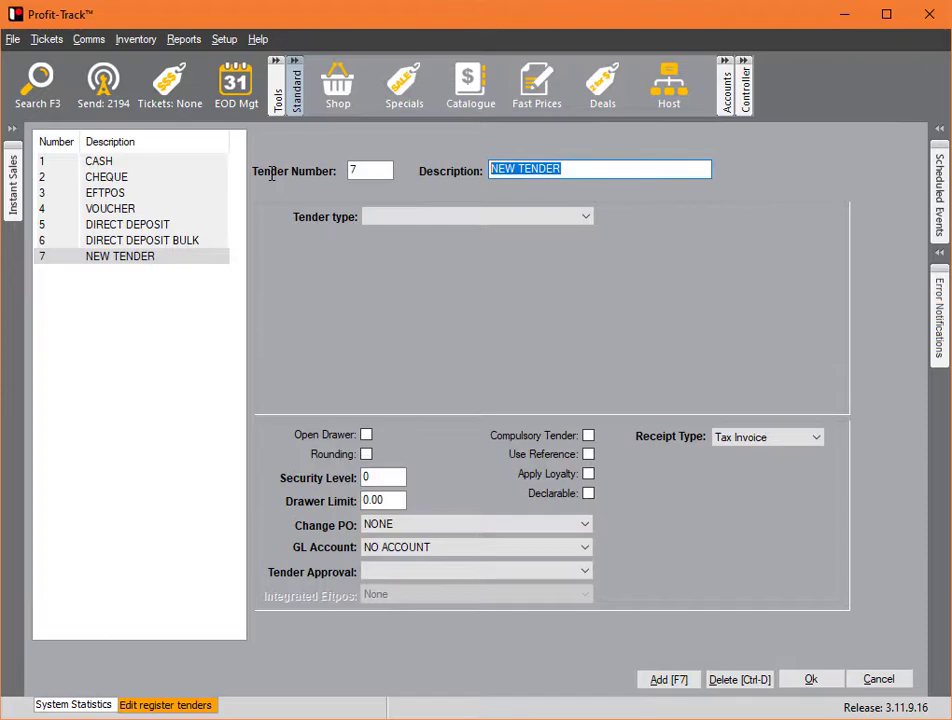
type("Delivery ")
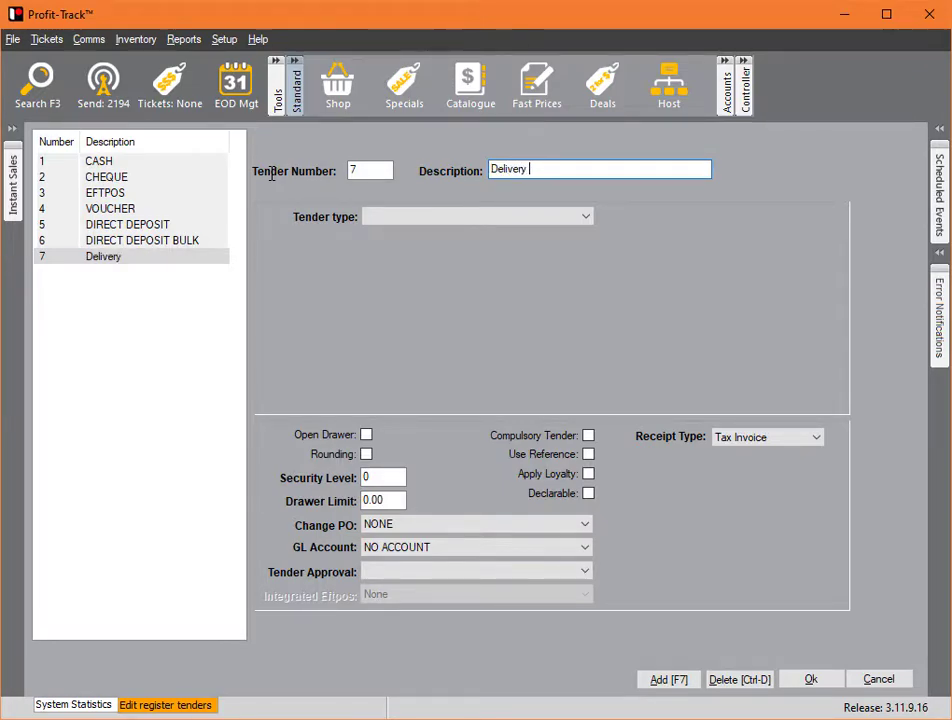
type("Service")
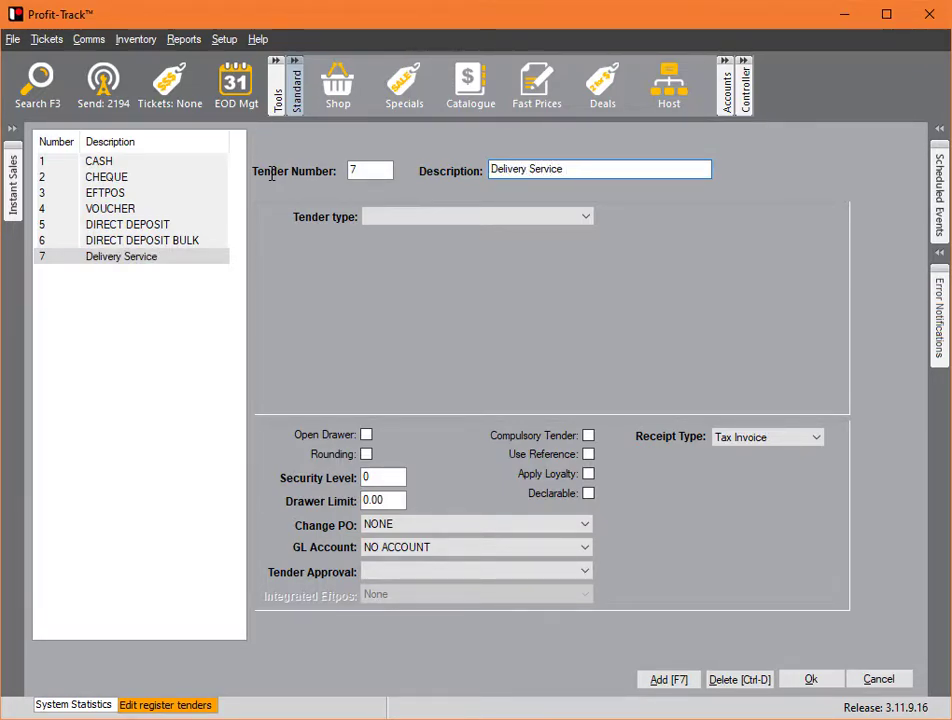
Set the Delivery Service tender type to OTHER CHARGE and its tender approval to MANUAL.
left_click(433, 221)
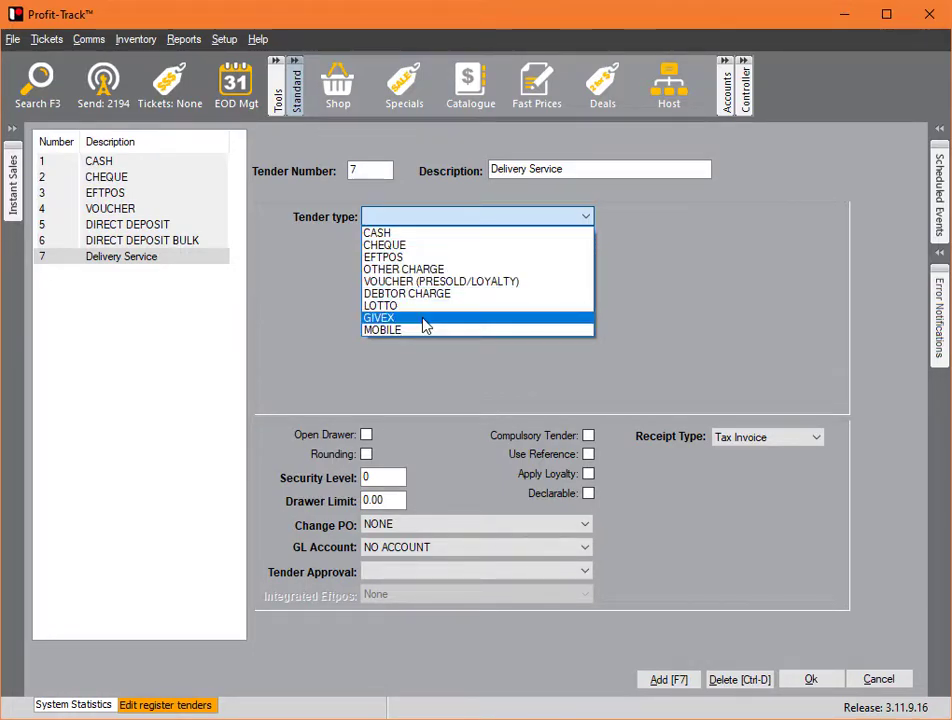
left_click(493, 270)
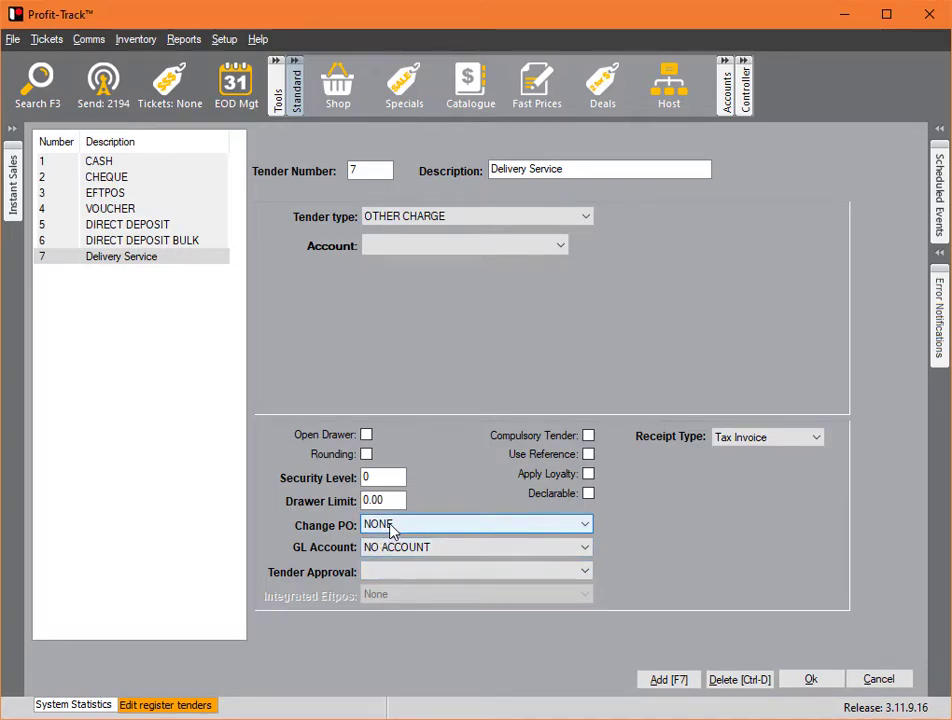
left_click(397, 576)
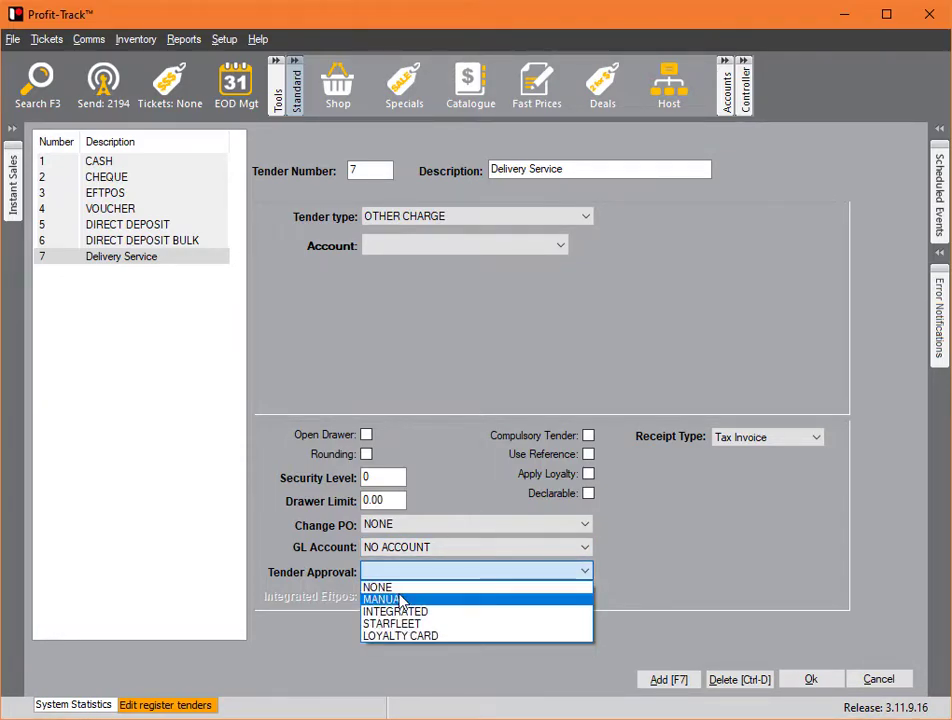
left_click(401, 600)
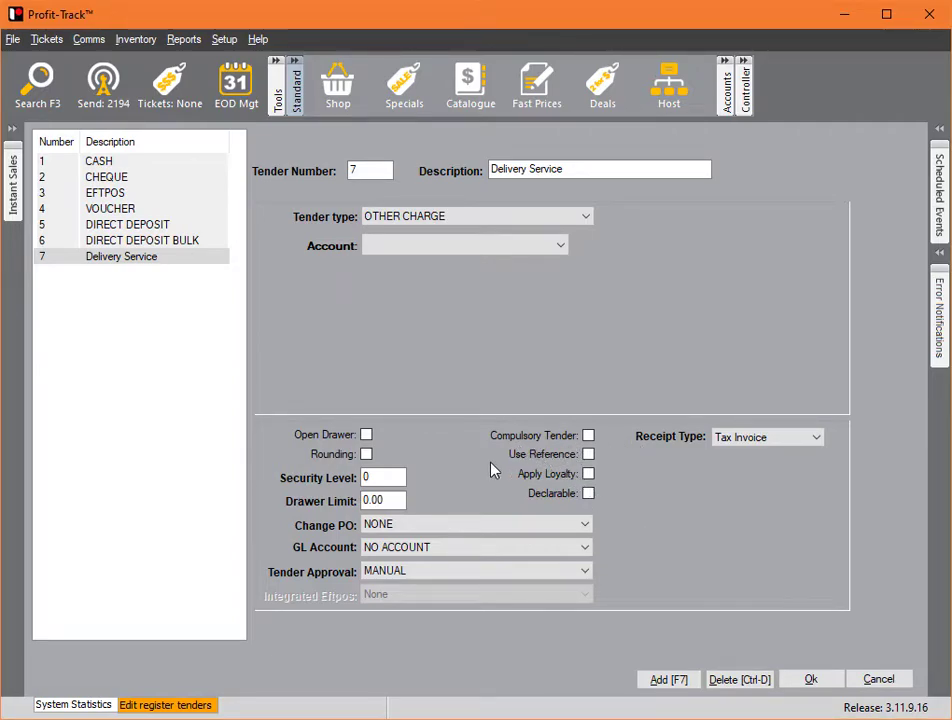
Enable Use Reference for the tender, save it and close the tenders table.
left_click(589, 455)
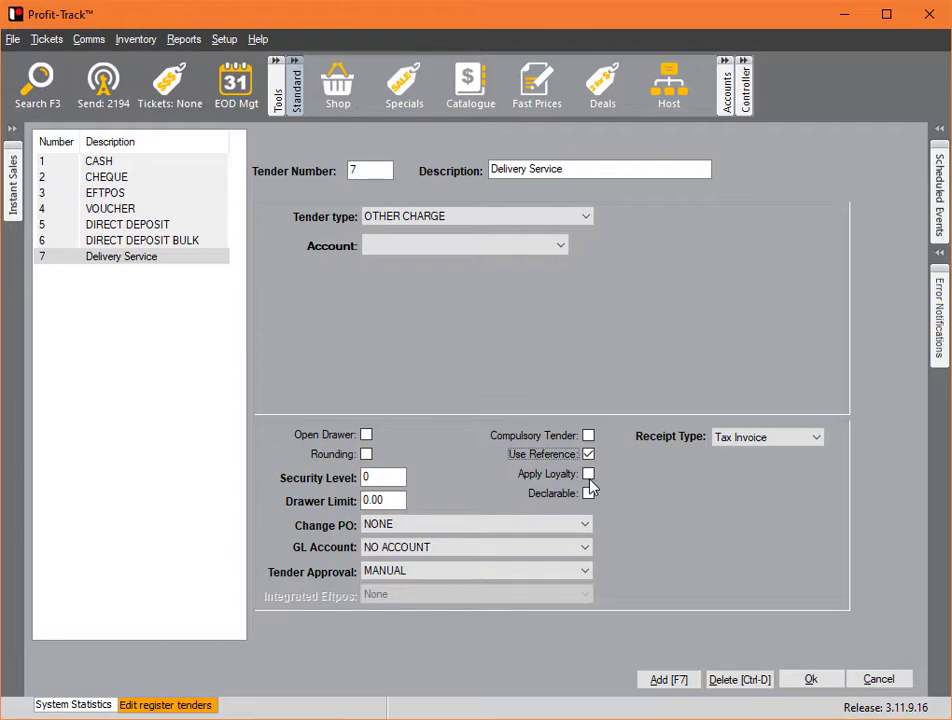
left_click(811, 681)
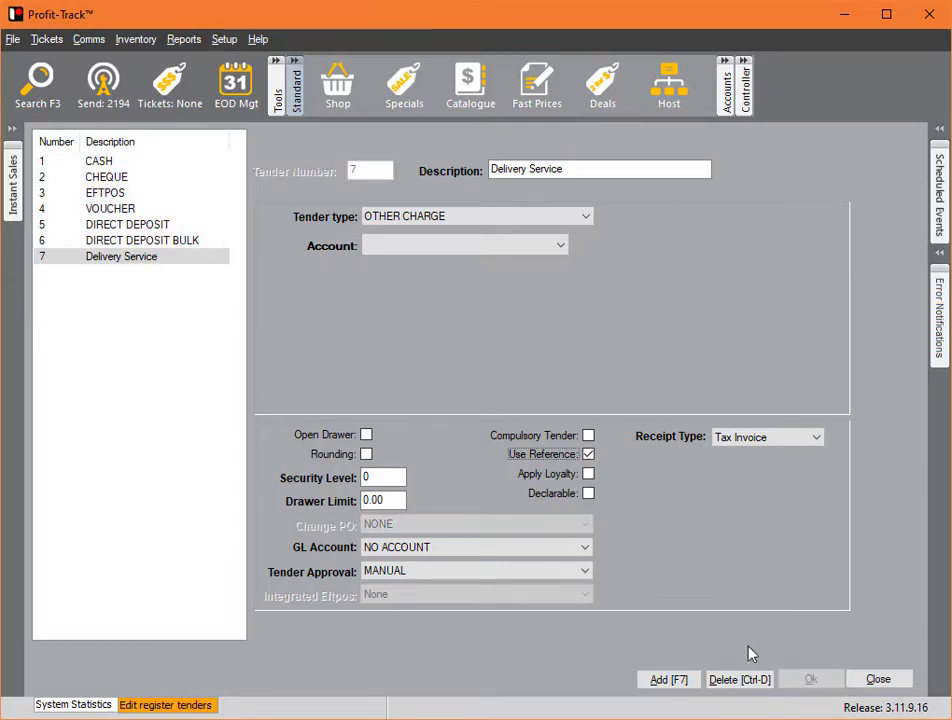
left_click(877, 679)
Send the tenders and POs to the registers and close the system statistics screen.
left_click(205, 427)
left_click(530, 450)
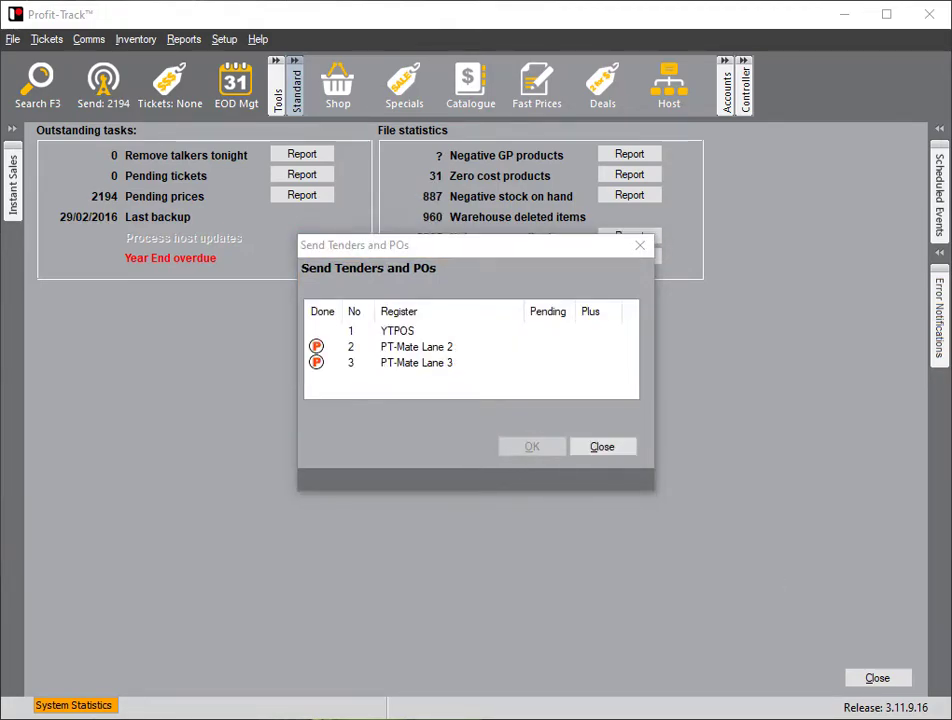
left_click(606, 449)
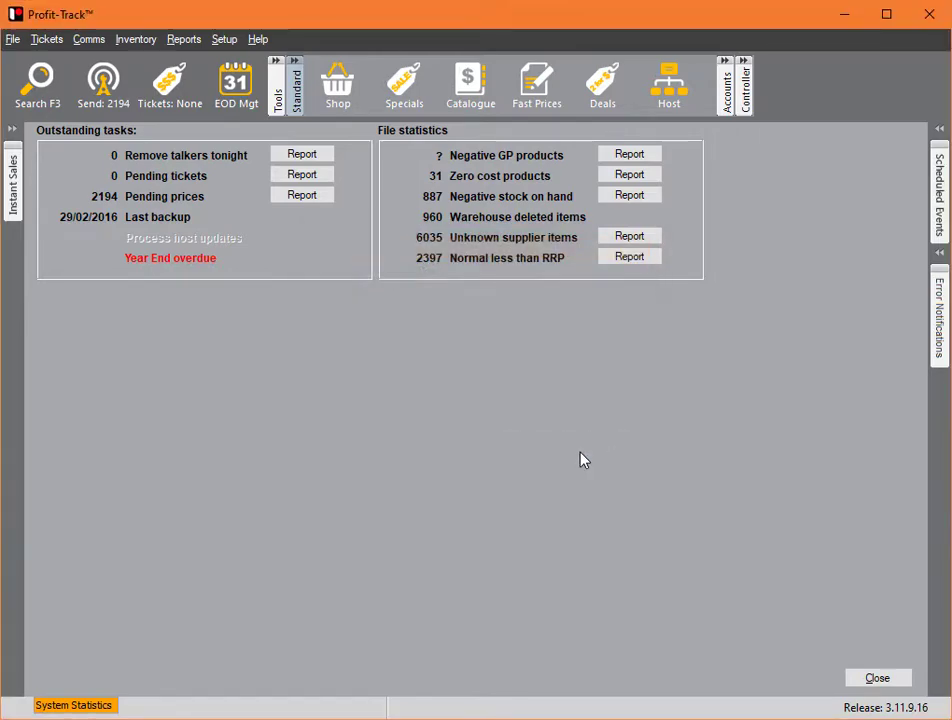
left_click(897, 678)
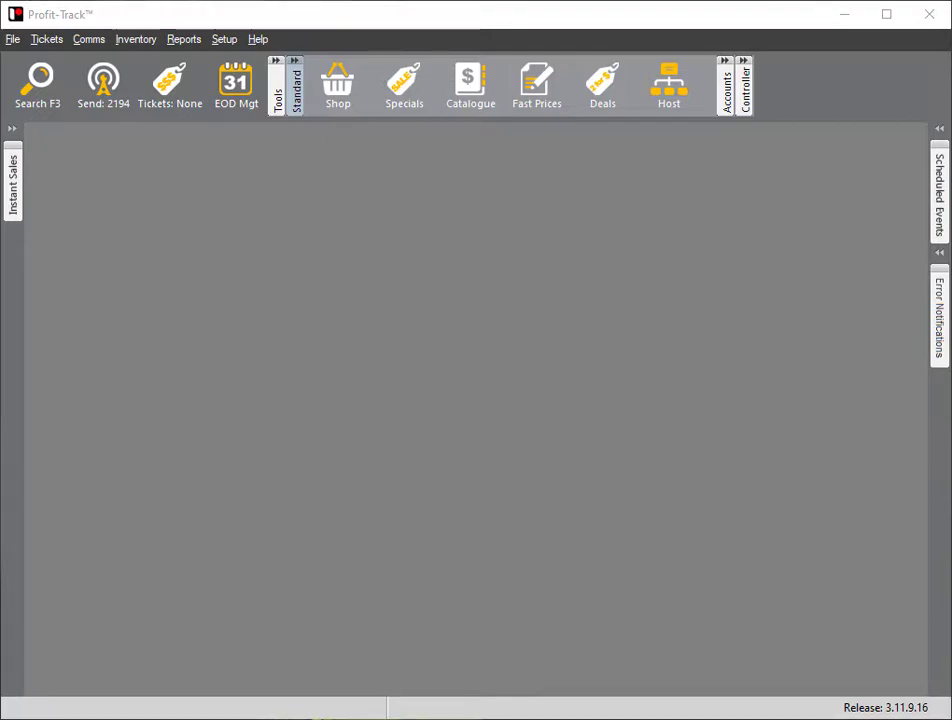
Open keyboard management for the PTPOS terminal and delete the Register Group 1 keyboard.
left_click(224, 40)
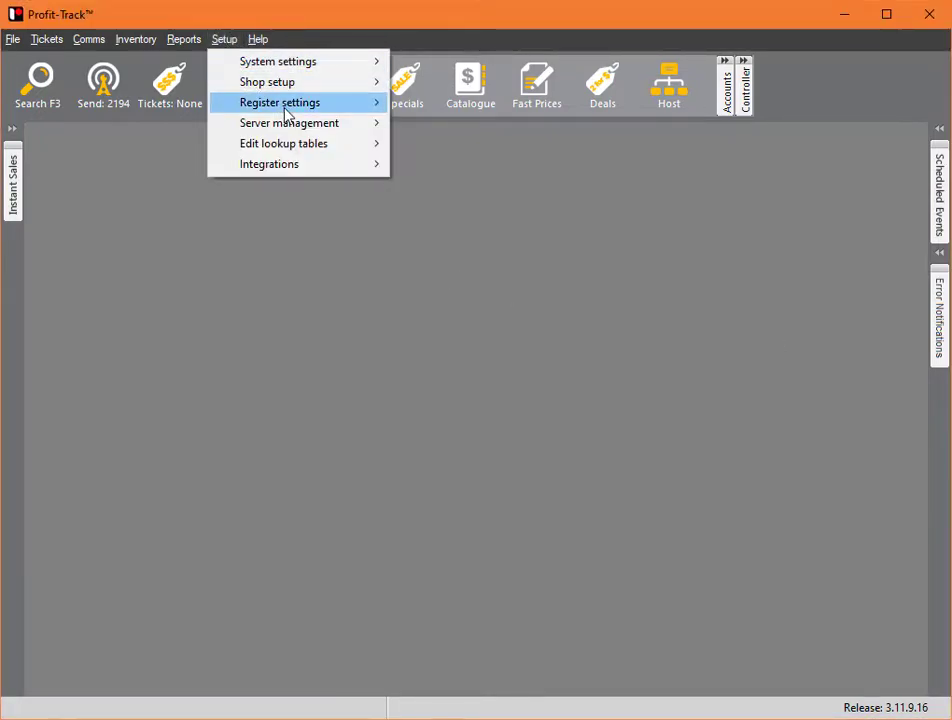
mouse_move(285, 110)
left_click(512, 143)
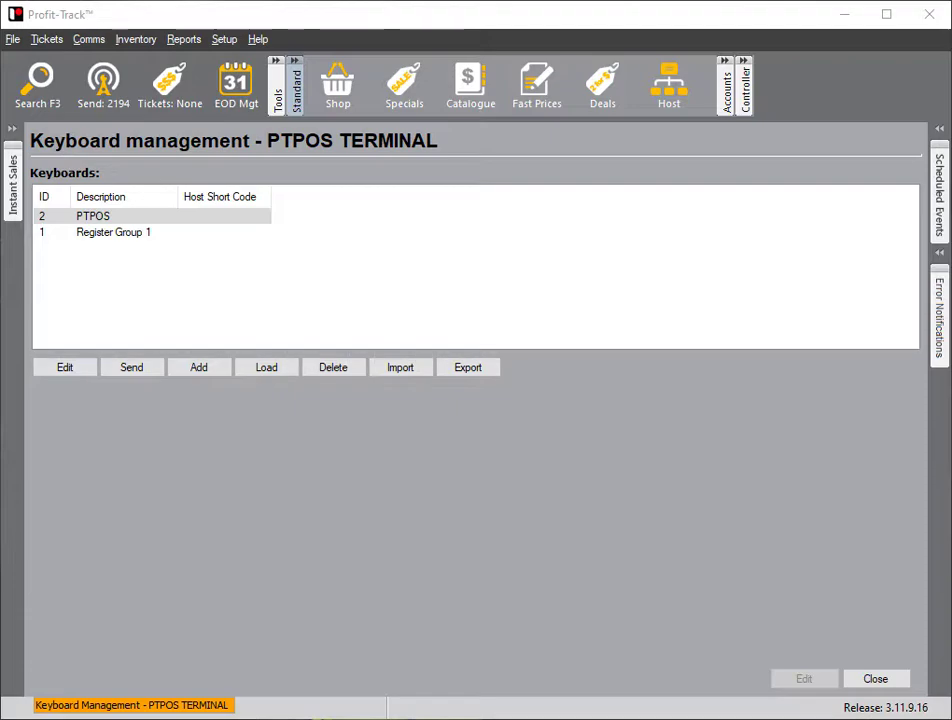
left_click(182, 222)
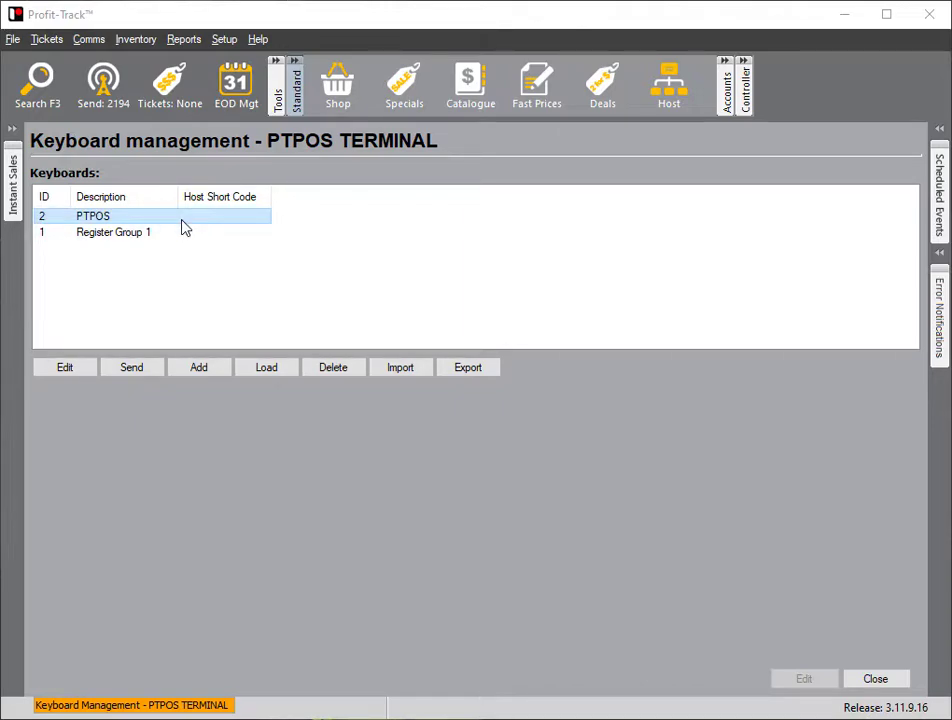
left_click(159, 234)
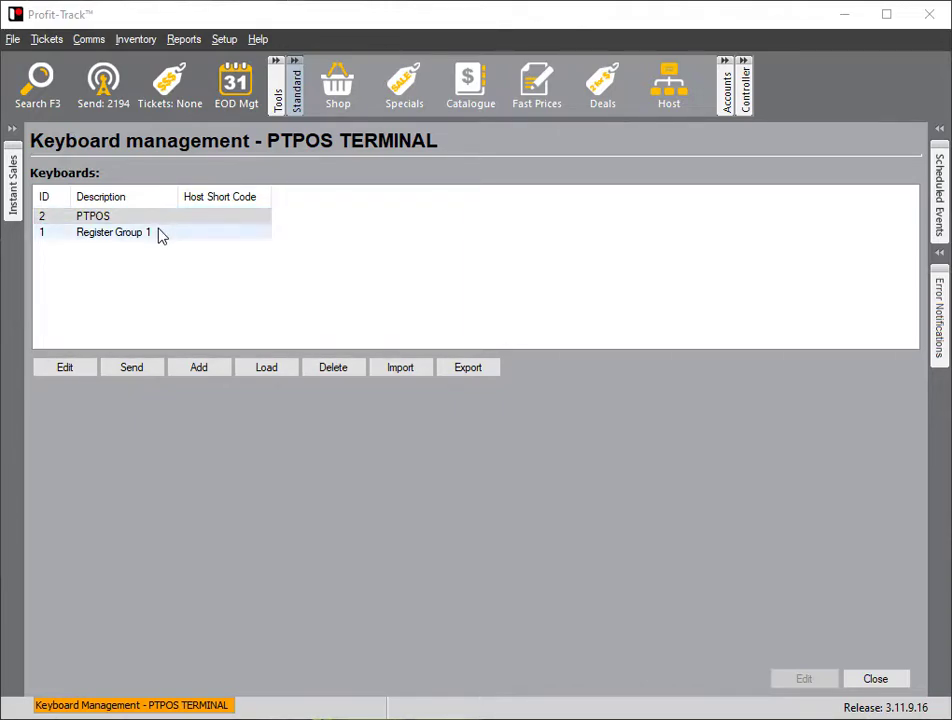
key("Delete")
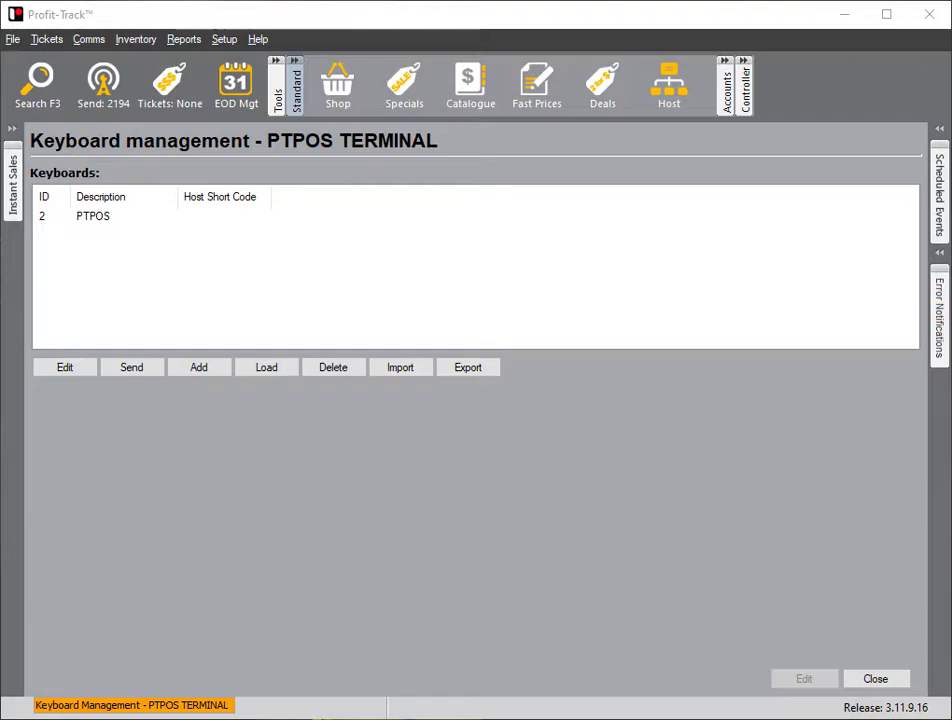
Open the PTPOS keyboard in the keyboard editor and switch to the Sub Total menu.
left_click_drag(951, 20, 424, 54)
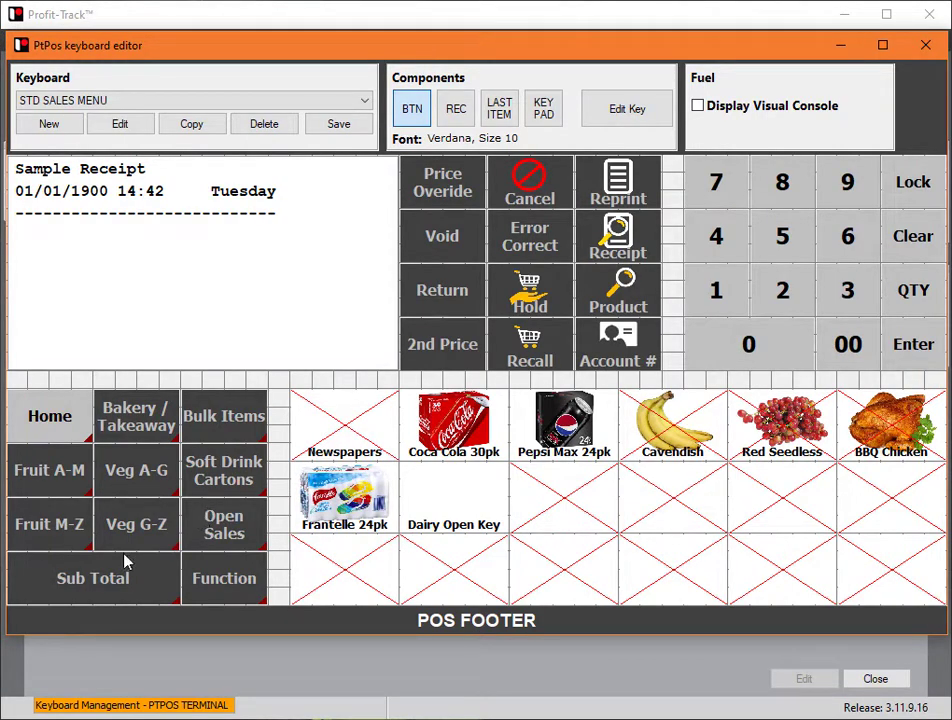
left_click(134, 588)
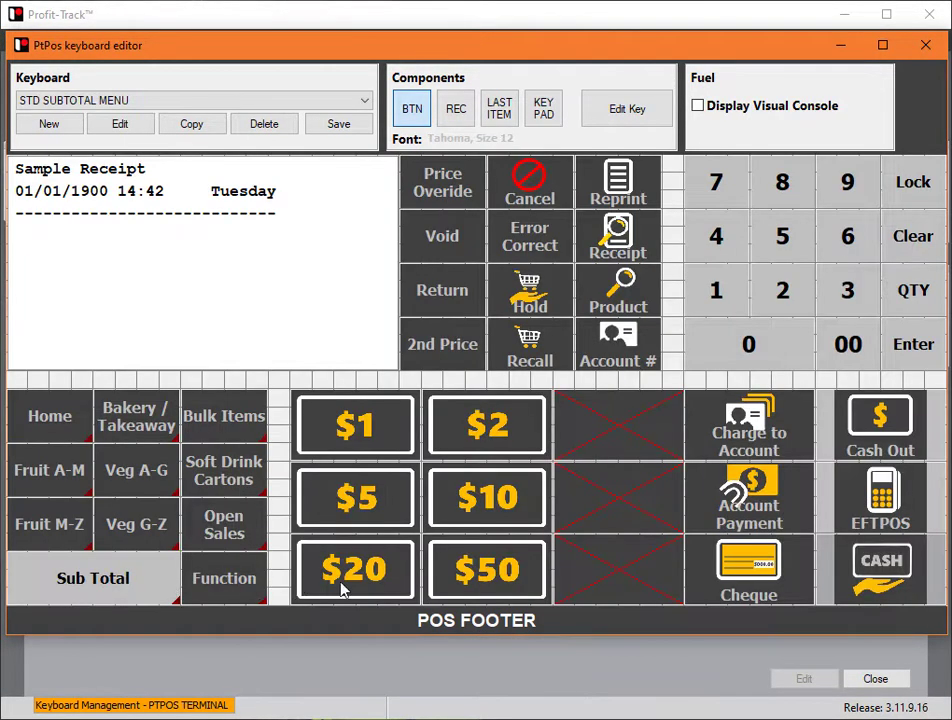
Add a new button on the empty key beside $2 and label it Uber.
right_click(622, 430)
left_click(677, 446)
left_click(753, 482)
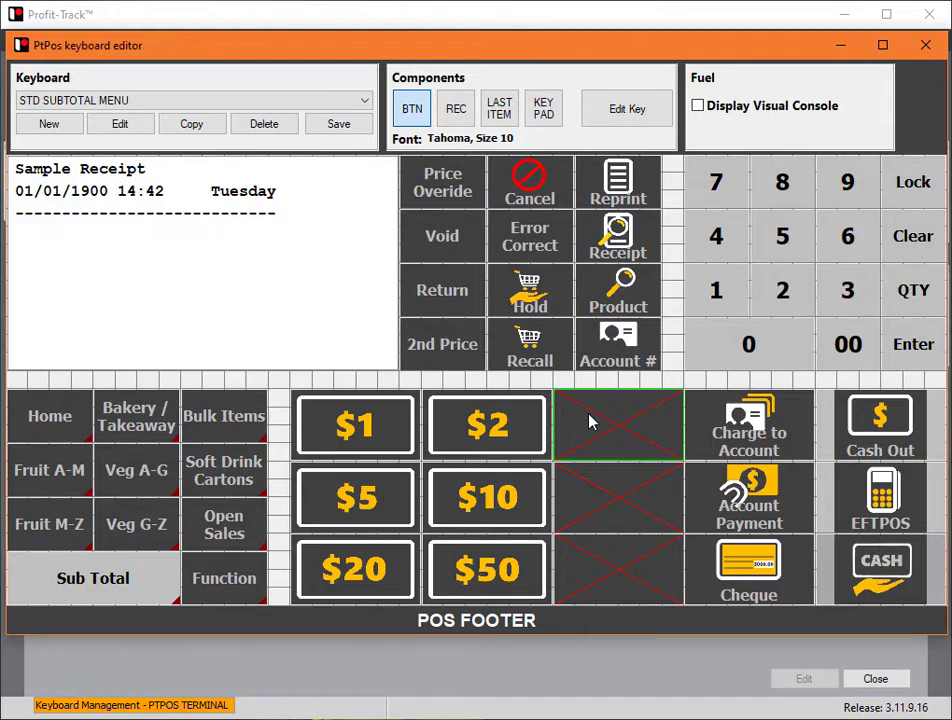
right_click(620, 437)
left_click(676, 448)
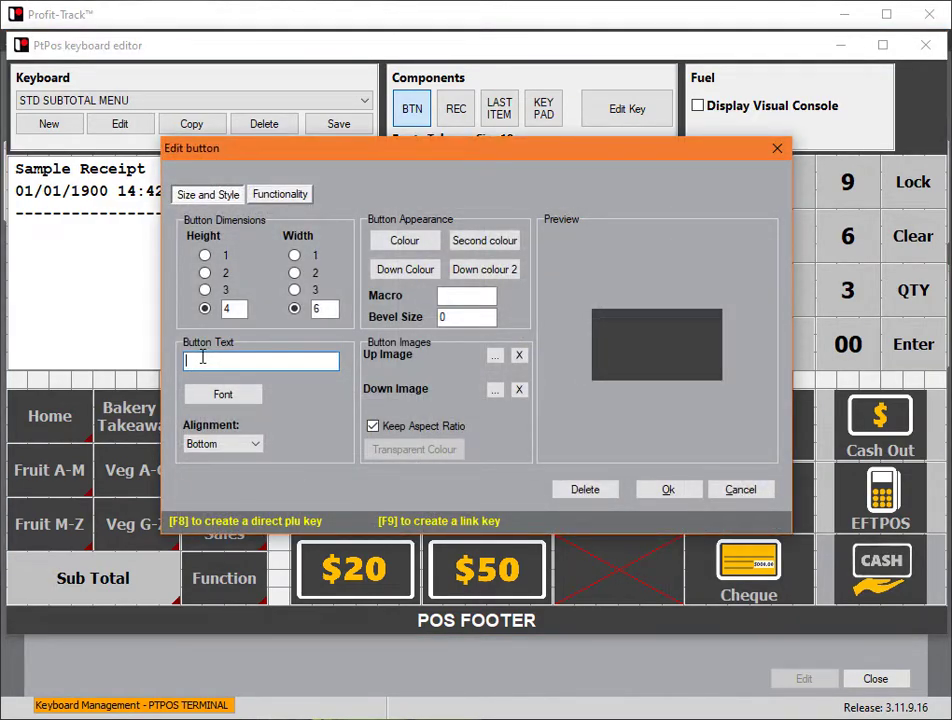
type("Uber")
Set the button text font colour to White.
left_click(223, 396)
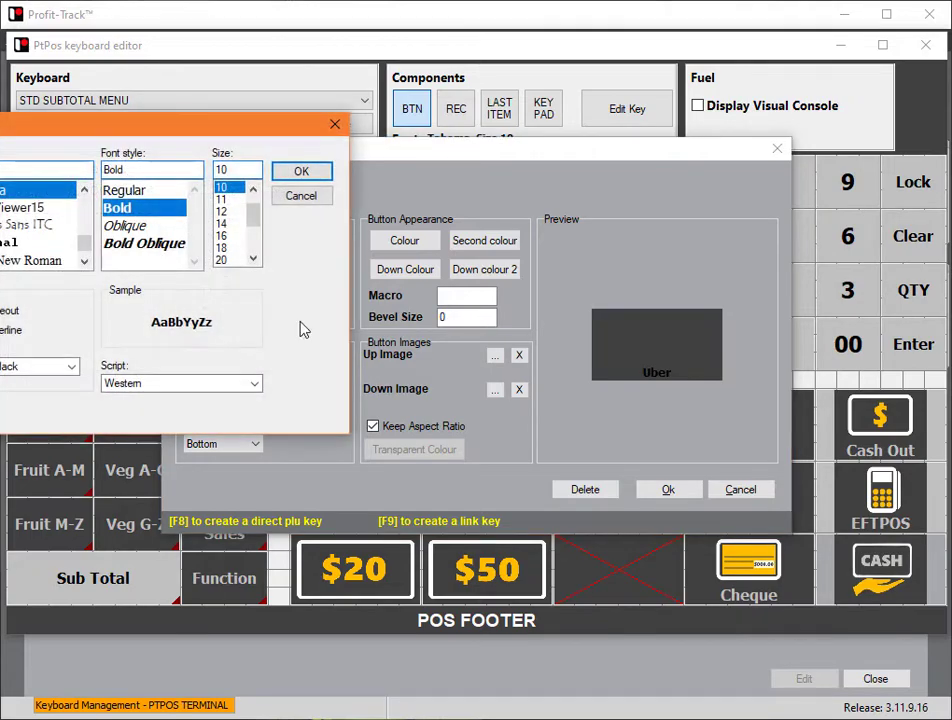
left_click(32, 366)
left_click(15, 425)
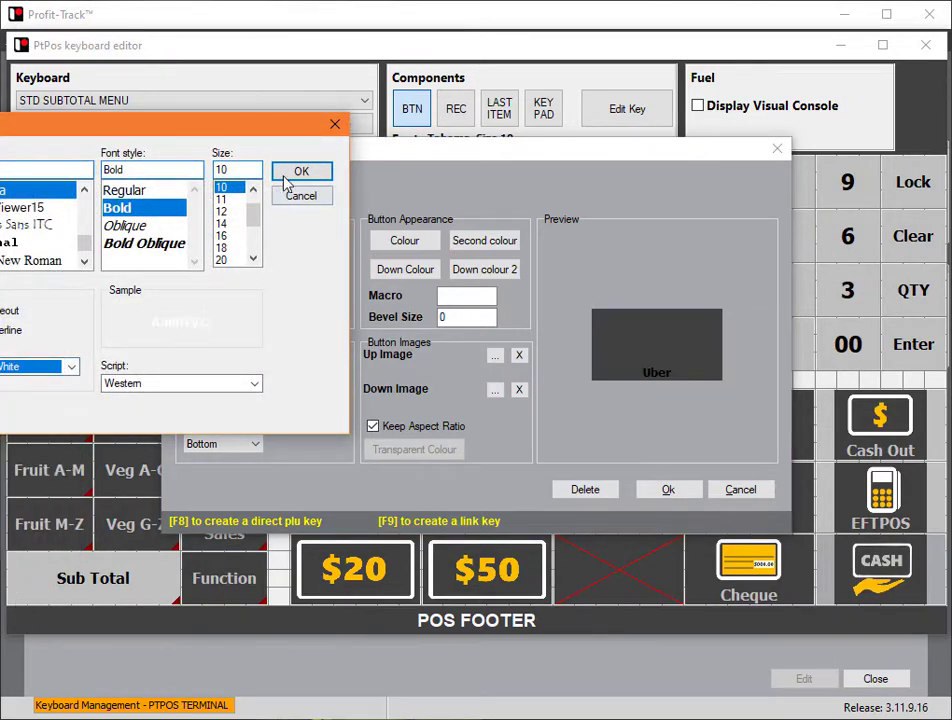
left_click(301, 171)
Clear the button text and load the Uber Eats picture from the Pictures folder as the up image.
double_click(238, 360)
key("BackSpace")
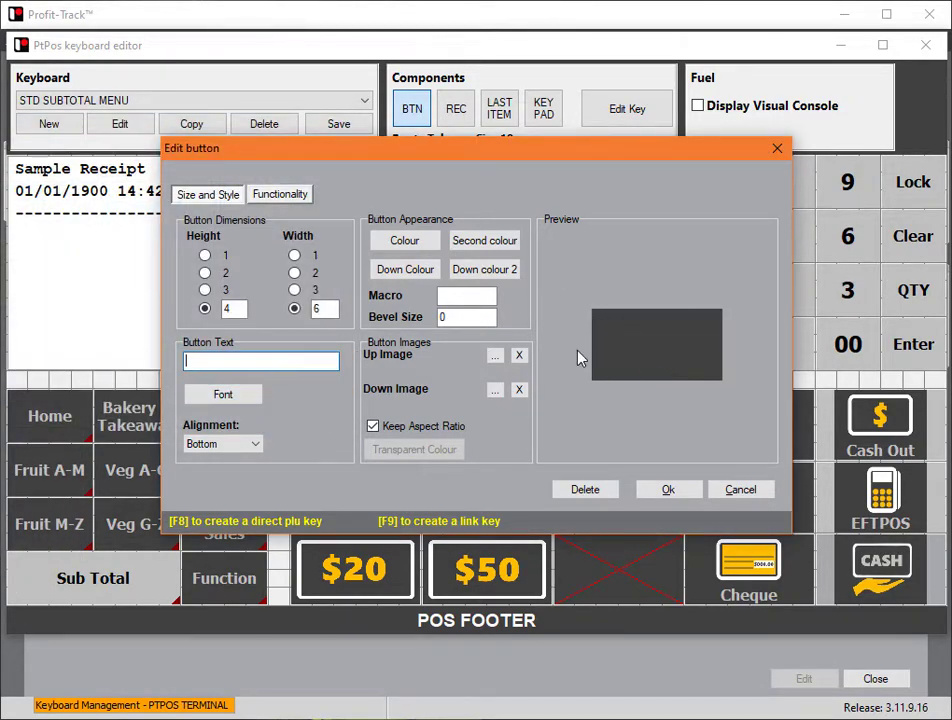
left_click(494, 358)
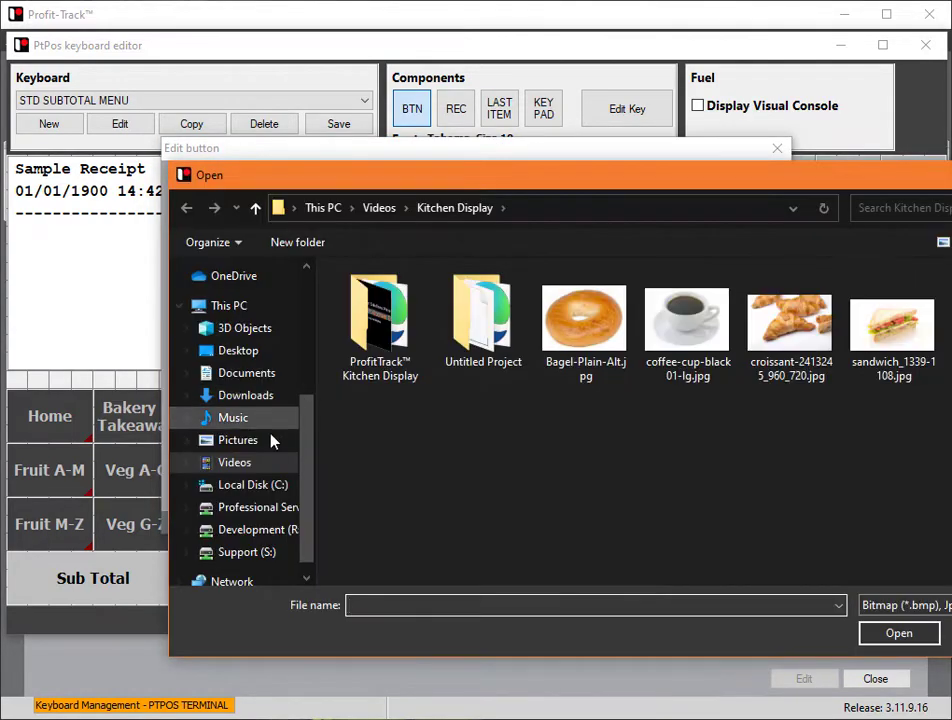
left_click(258, 450)
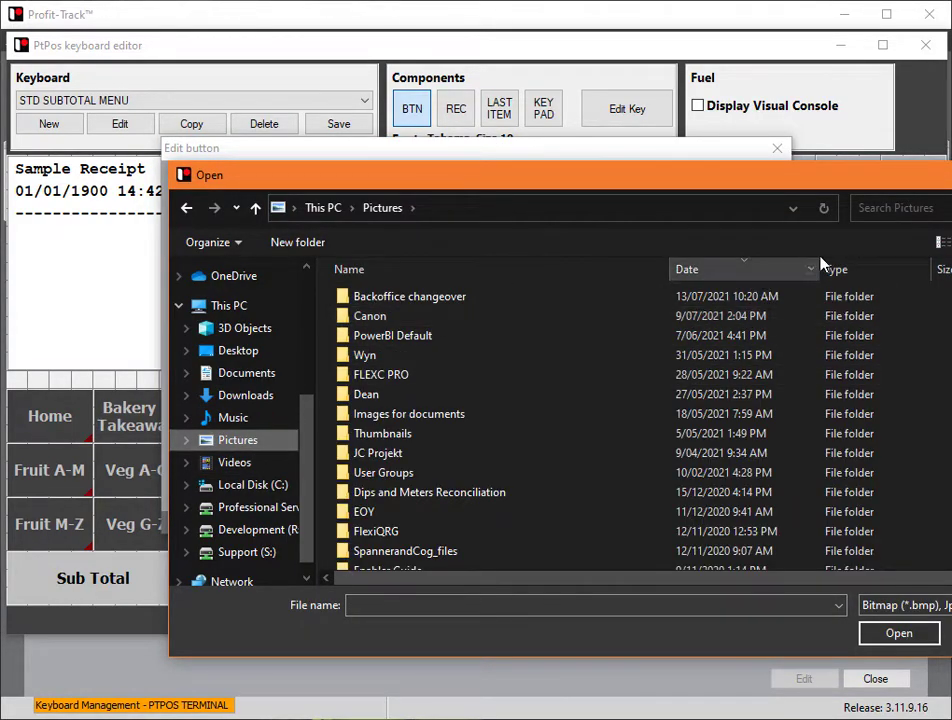
scroll(600, 380, "down", 5)
left_click(485, 424)
left_click(898, 633)
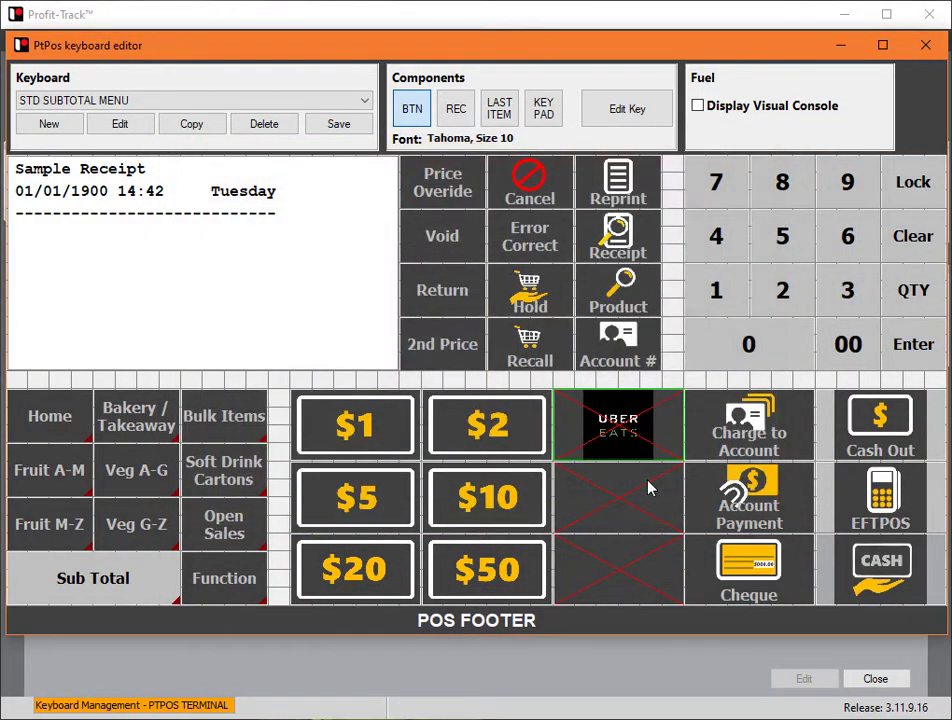
Give the Uber Eats button the TENDER KEY function with the Delivery Service tender, then save the keyboard.
double_click(633, 433)
left_click(280, 194)
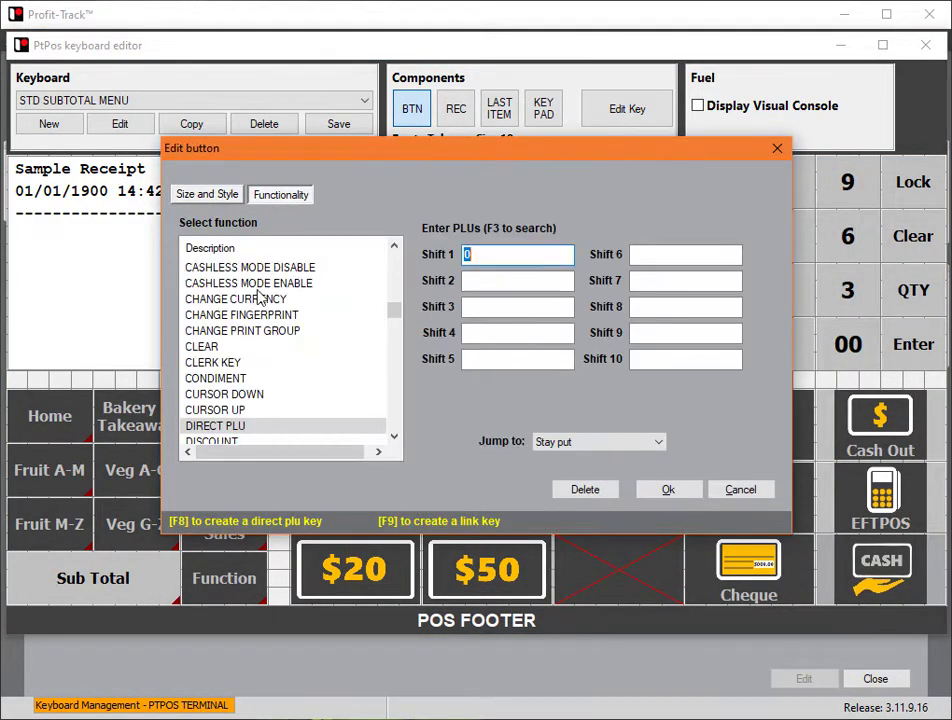
left_click(245, 365)
type("te")
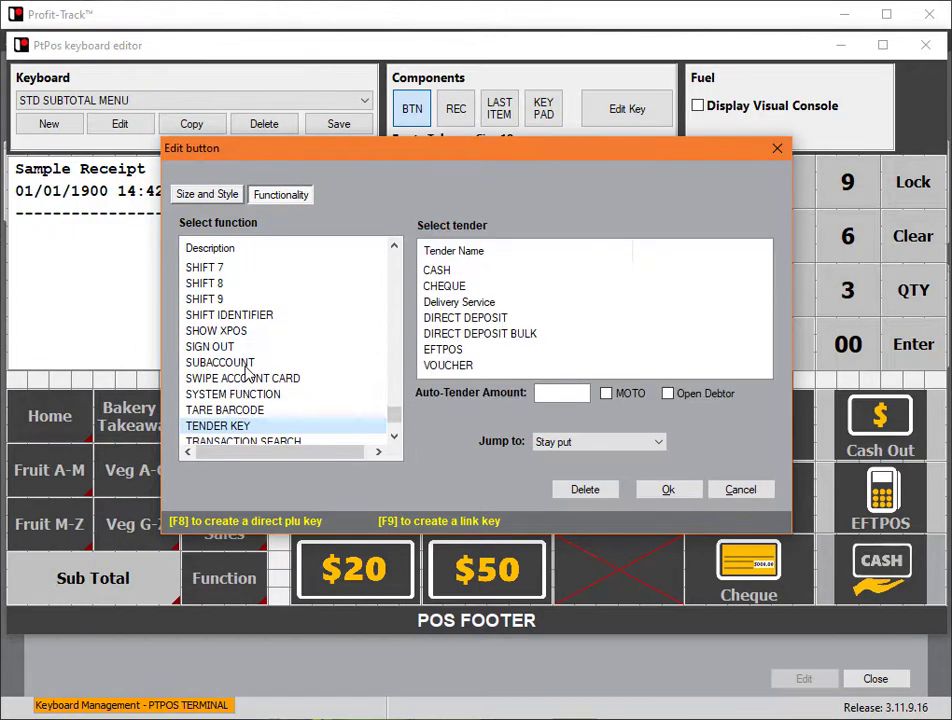
left_click(470, 303)
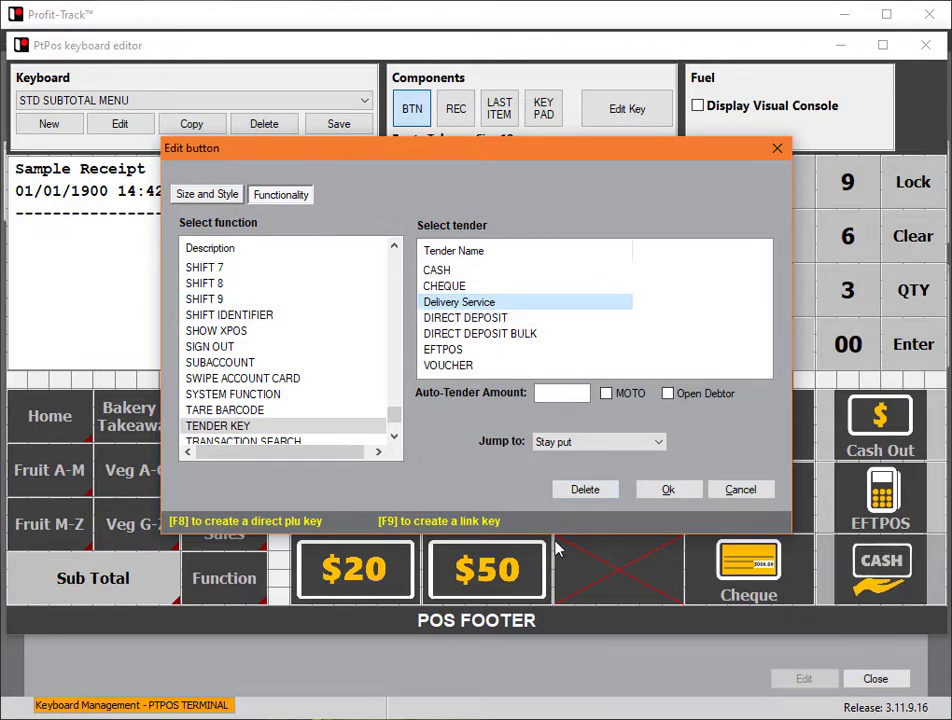
left_click(692, 496)
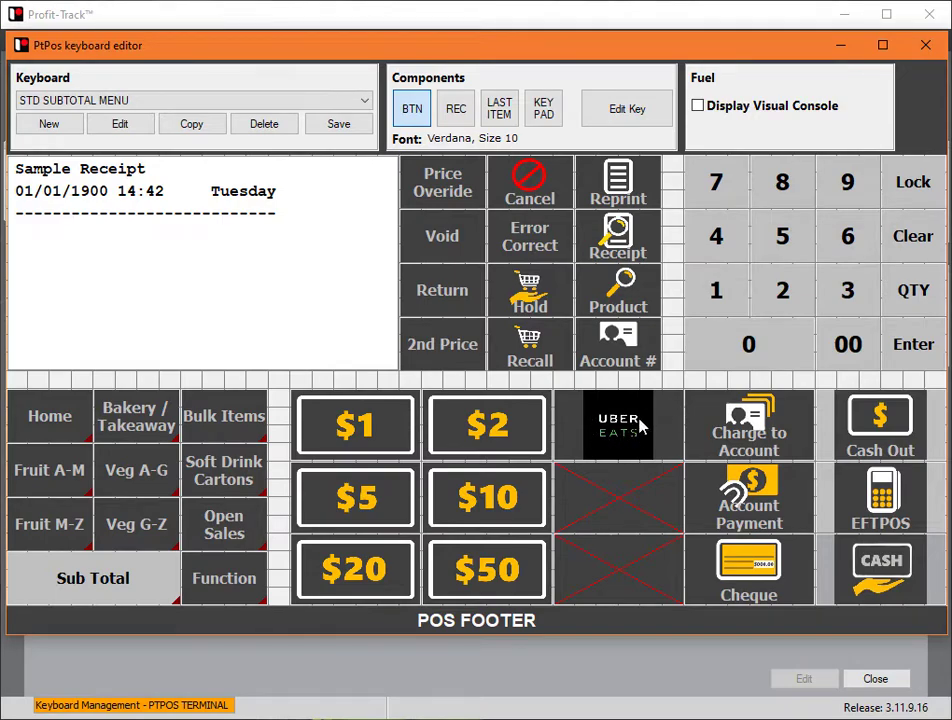
left_click(356, 123)
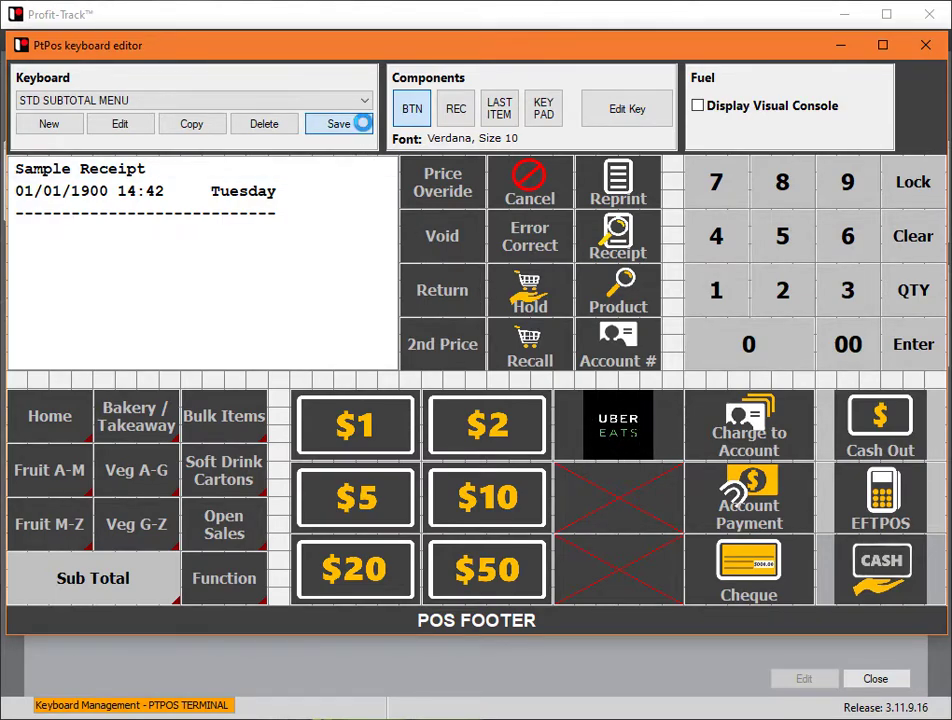
Close the keyboard editor and send the PTPOS keyboard layout to the registers.
left_click(929, 46)
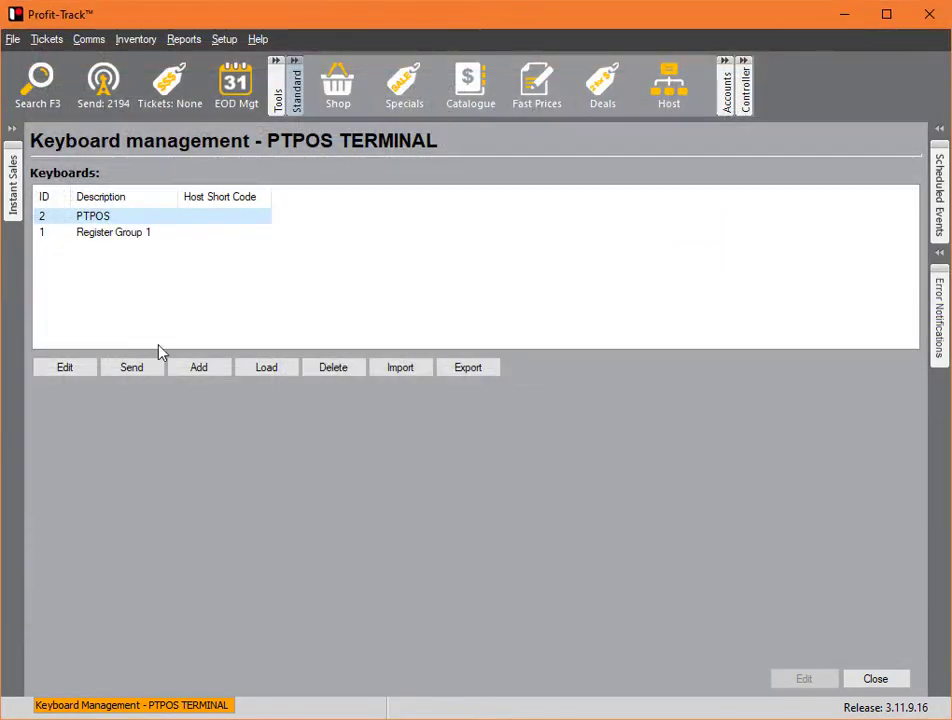
left_click(133, 367)
left_click(542, 452)
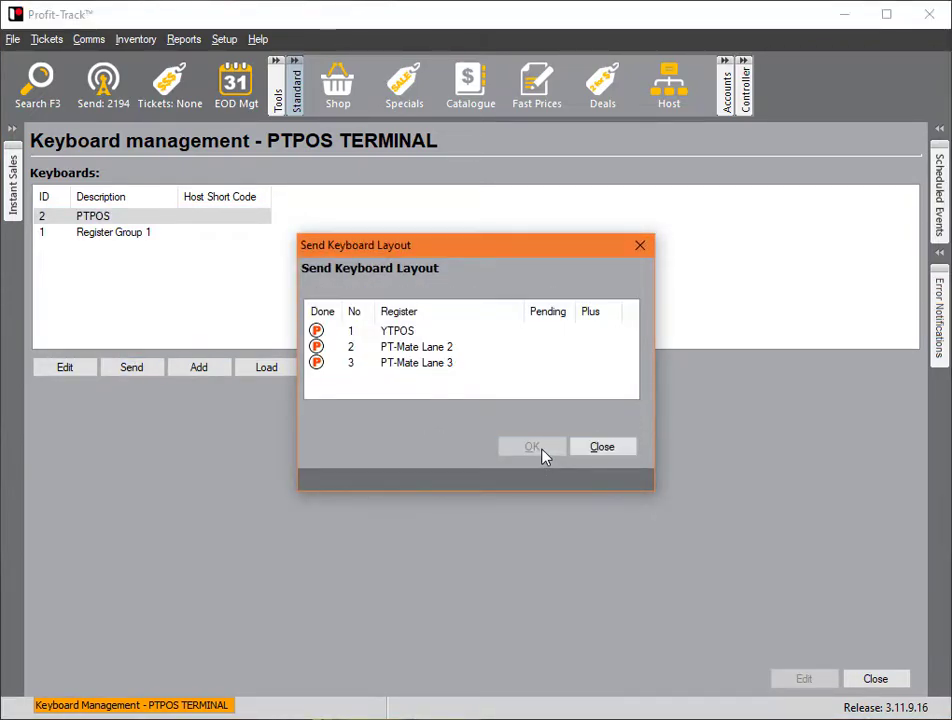
left_click(603, 452)
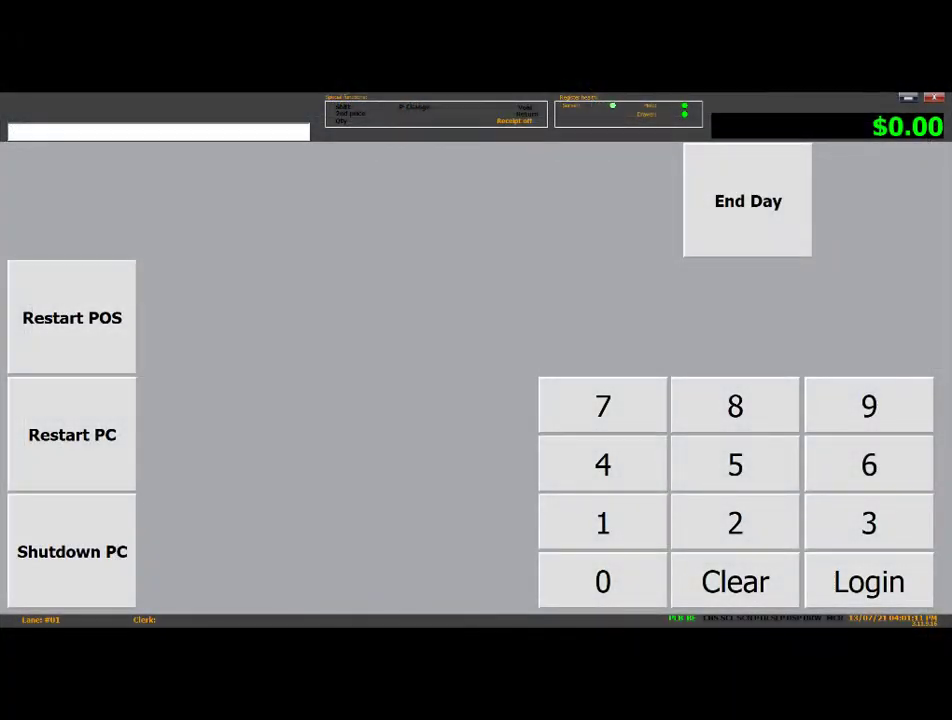
Log in to the POS with the clerk login code and ring up a Coca Cola 30pk.
key("Return")
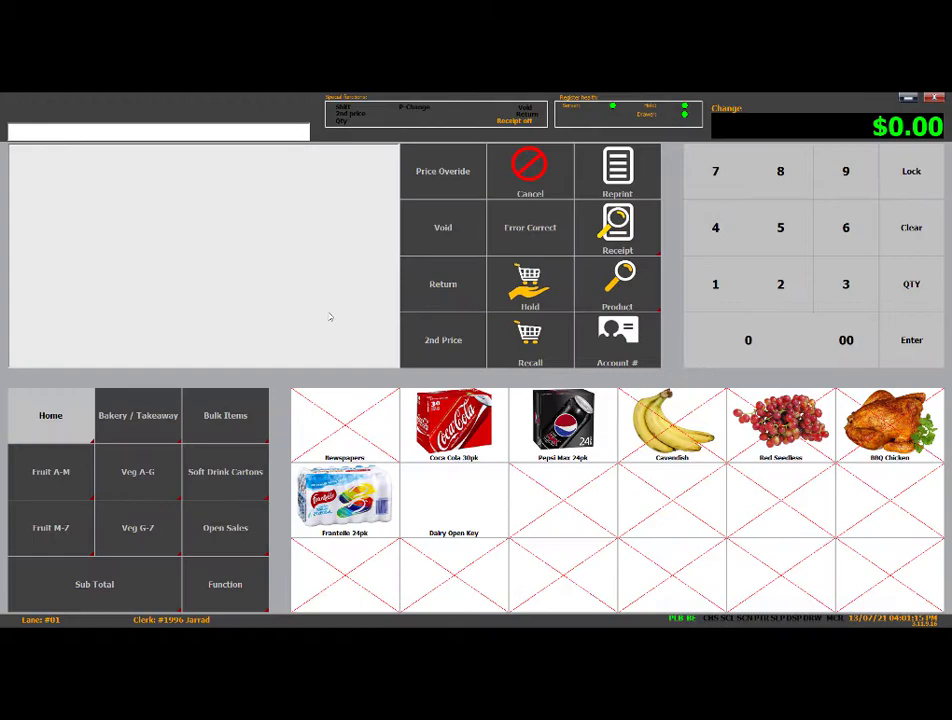
left_click(485, 428)
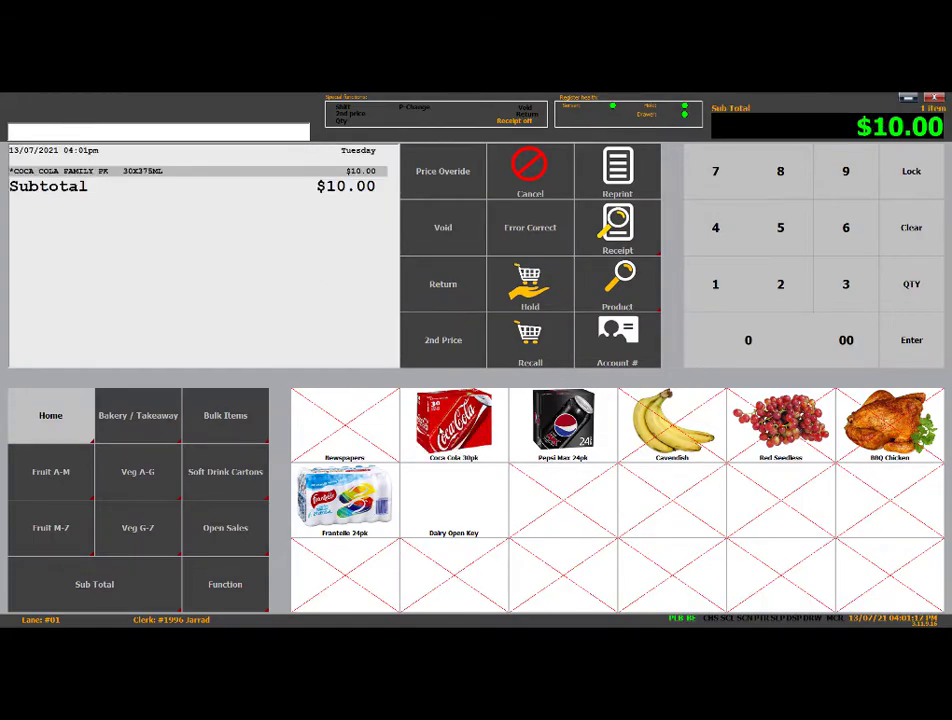
Subtotal the sale and tender it with the Uber Eats button, entering the clerk's name as reference and accepting.
left_click(125, 590)
left_click(620, 424)
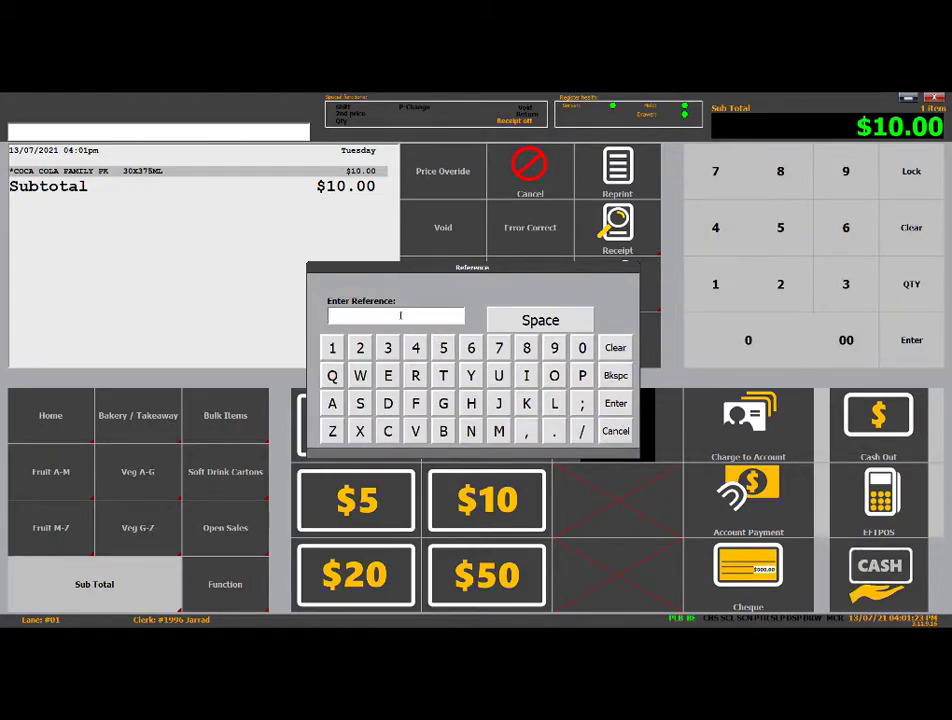
type("JARRAD")
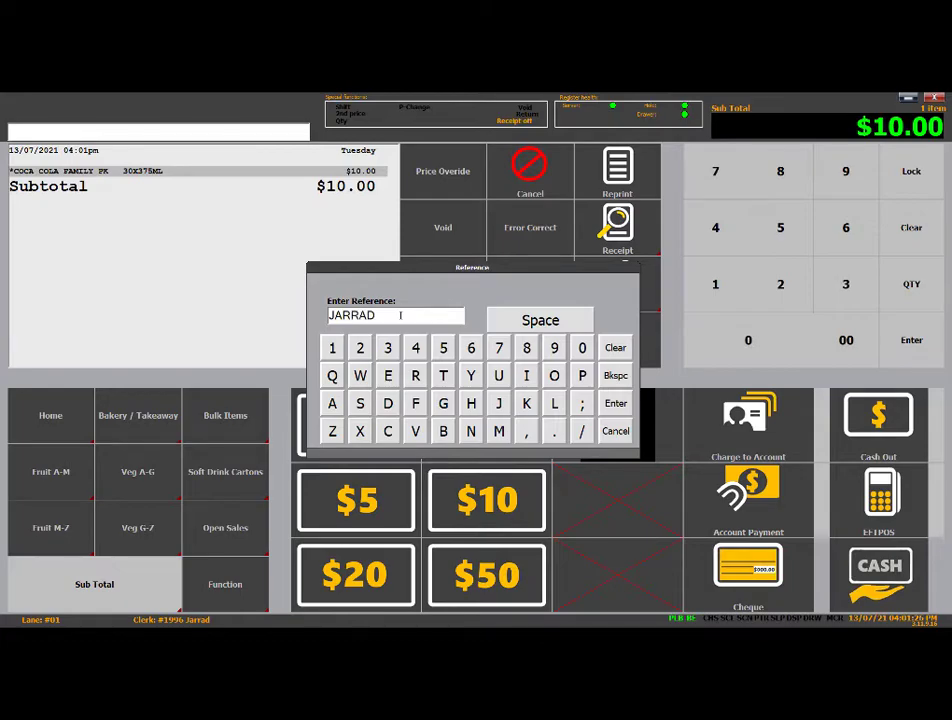
left_click(622, 406)
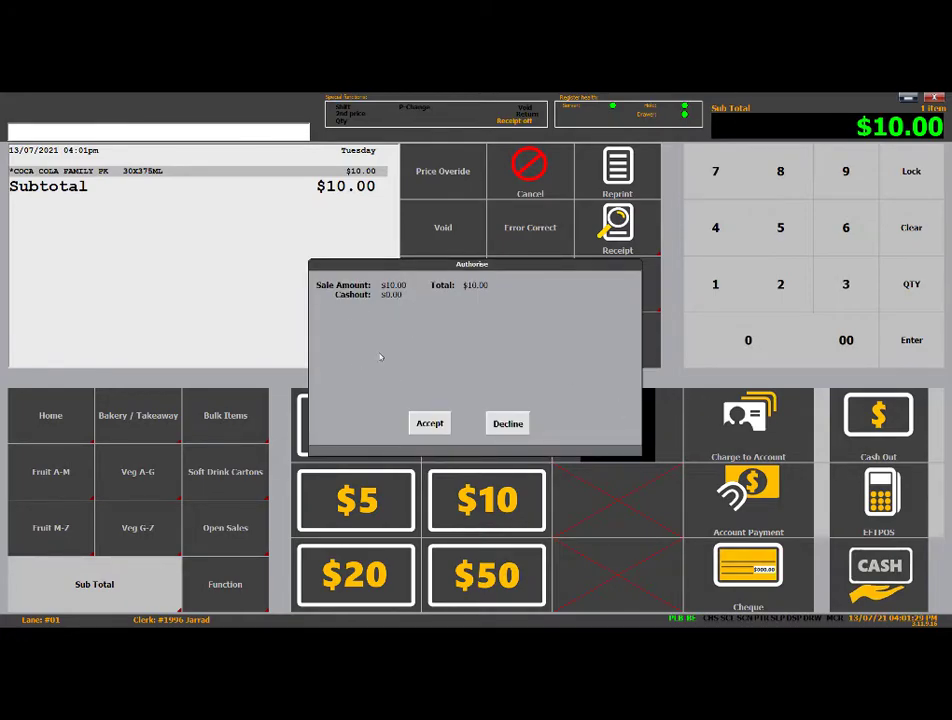
left_click(431, 424)
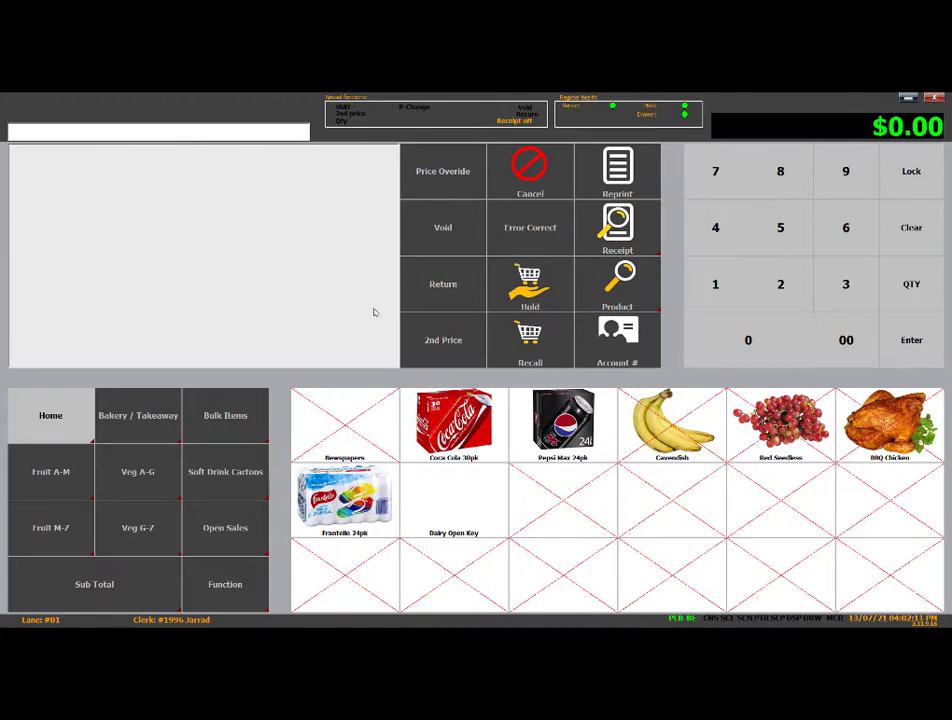
left_click(461, 437)
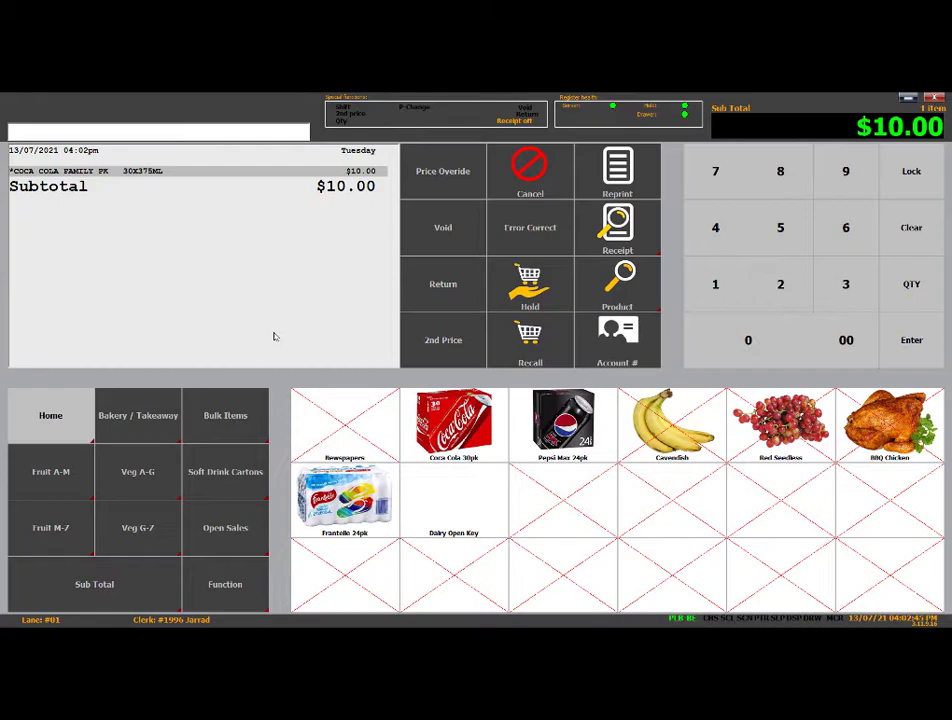
left_click(530, 171)
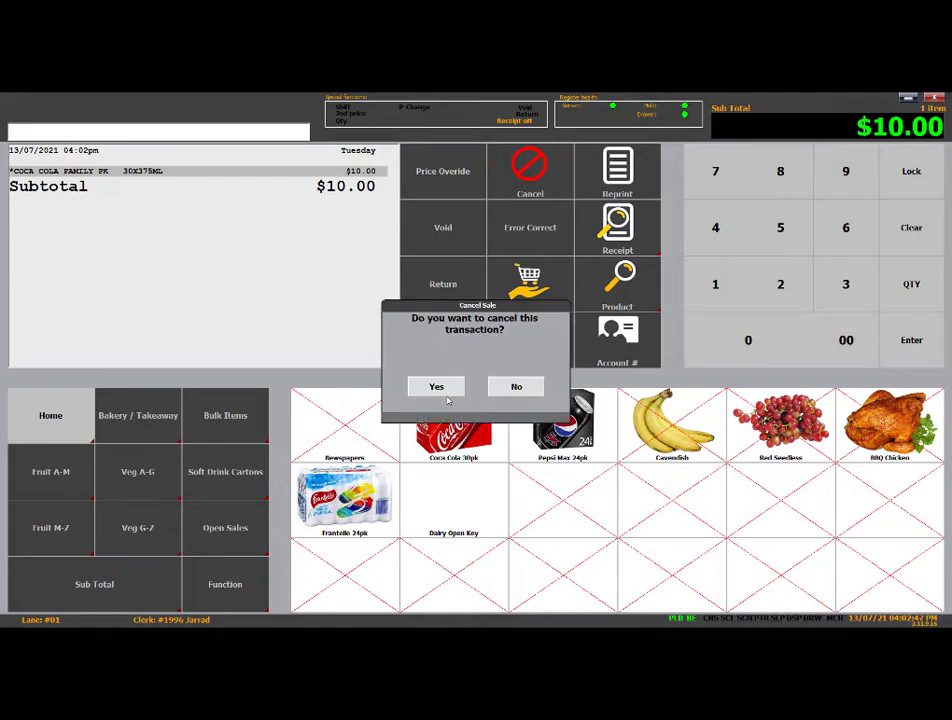
left_click(436, 385)
Apply a price override to the Coca Cola 30pk, setting its price to 11.80.
left_click(443, 171)
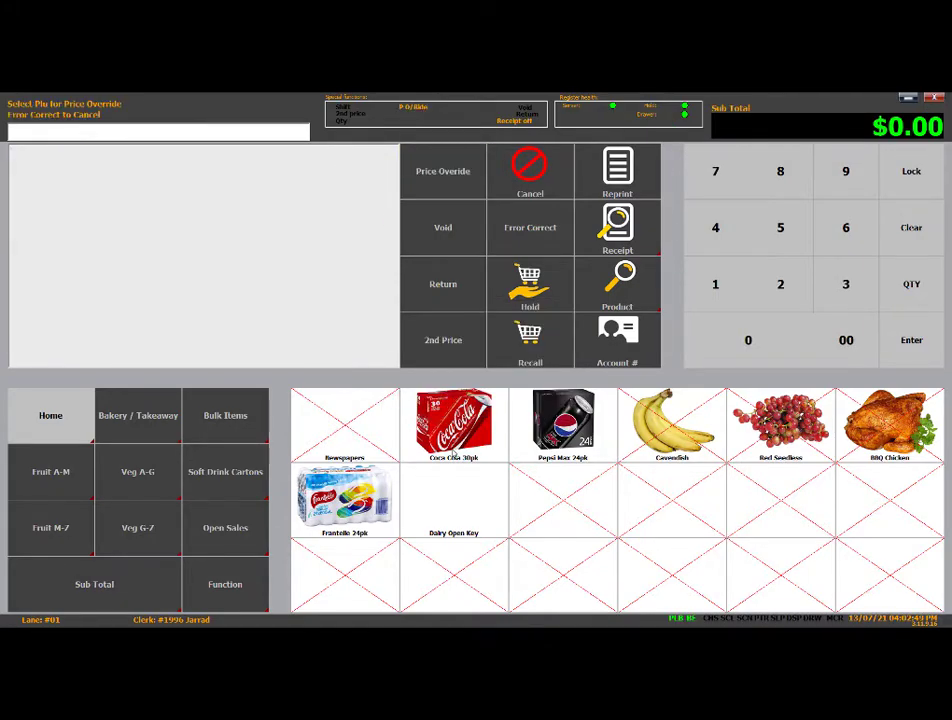
left_click(453, 420)
type("11801")
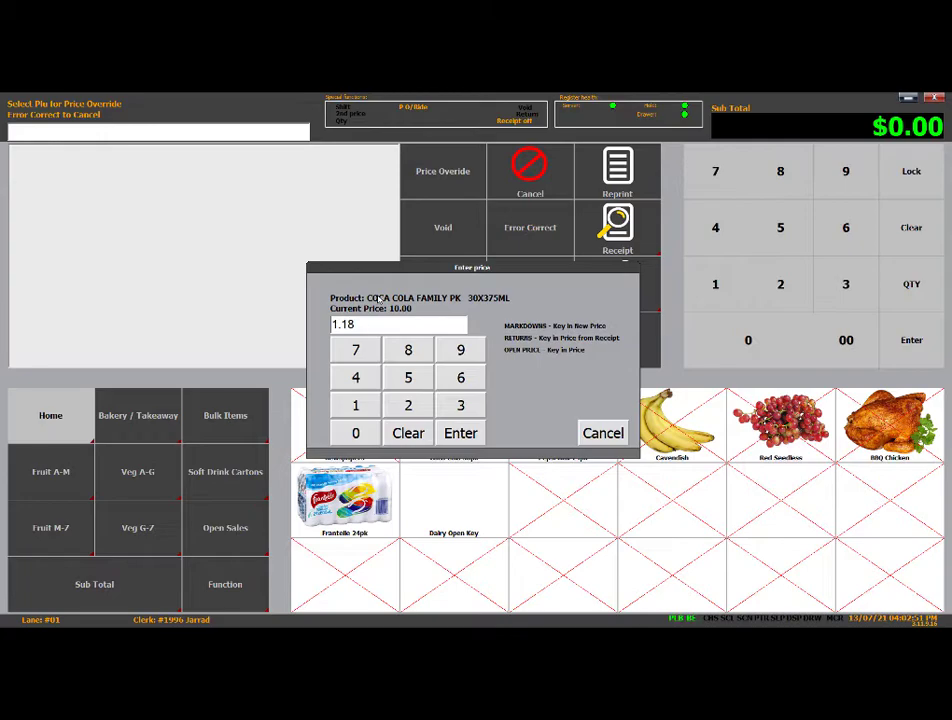
left_click(410, 432)
type("11.80")
left_click(462, 432)
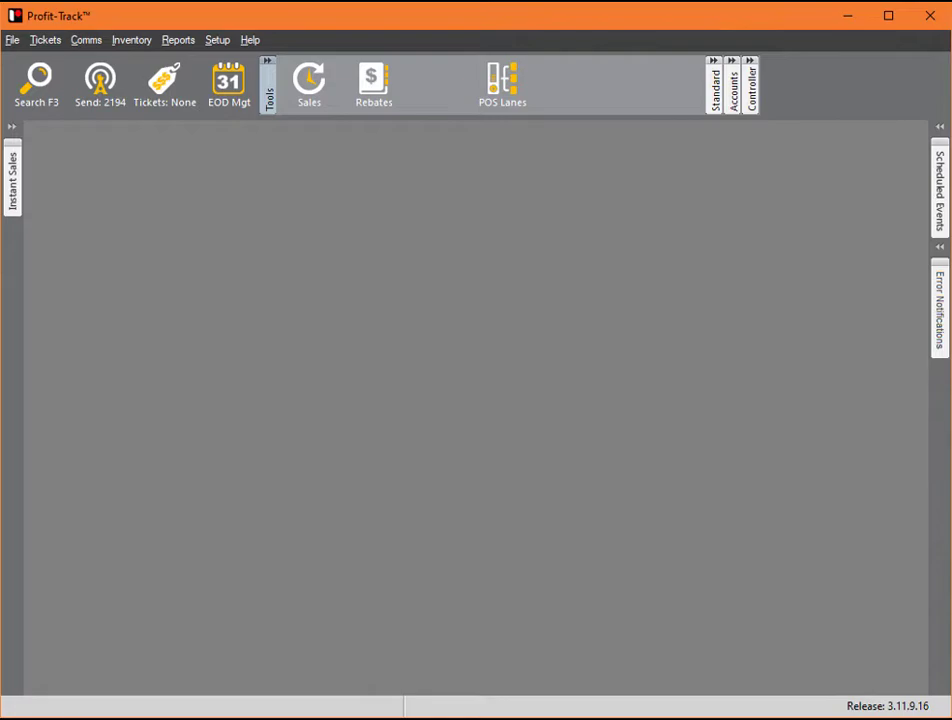
Search the electronic journal for today's tender transactions paid with Delivery Service.
left_click(82, 41)
left_click(150, 233)
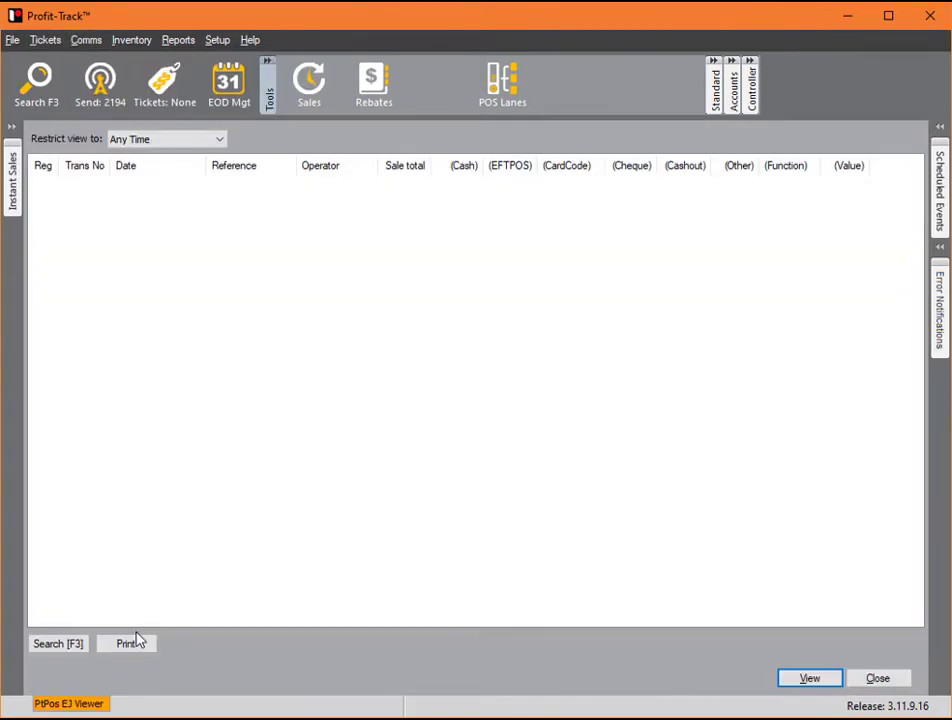
left_click(79, 648)
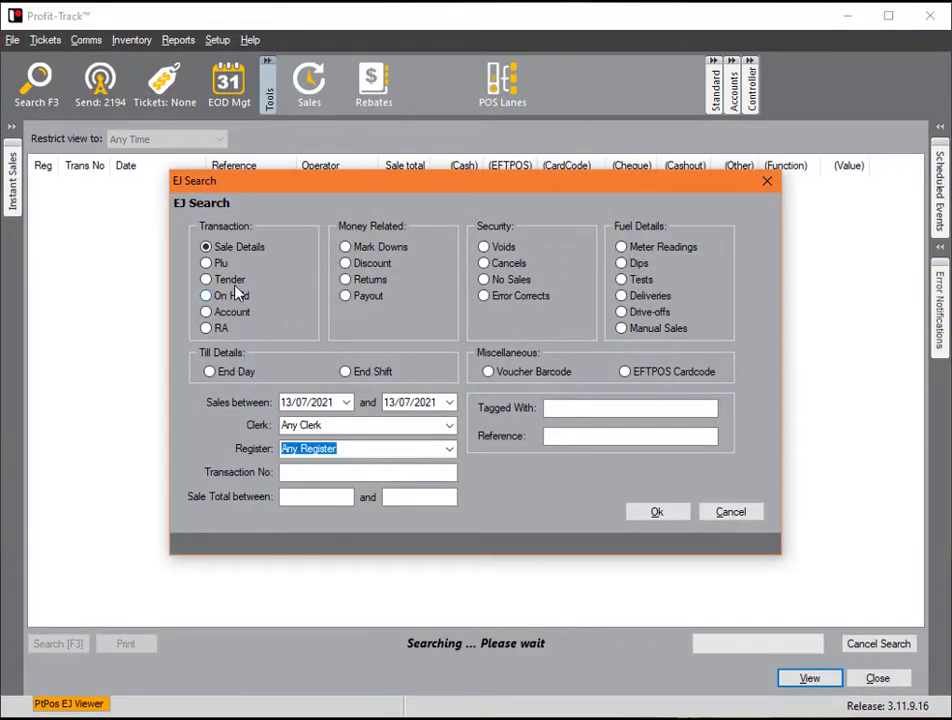
left_click(232, 280)
left_click(450, 473)
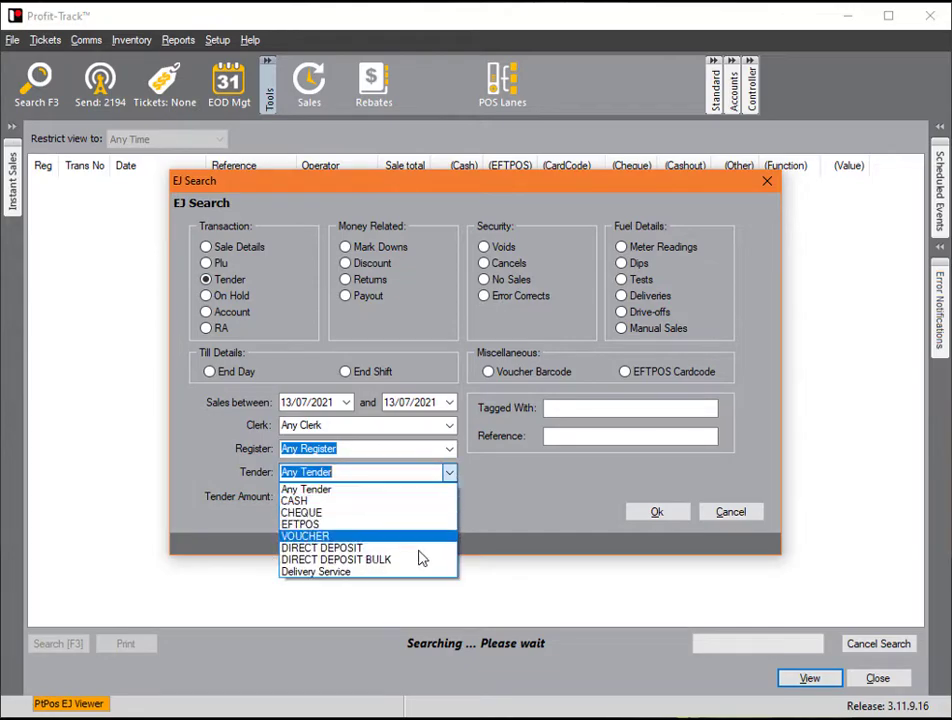
left_click(404, 571)
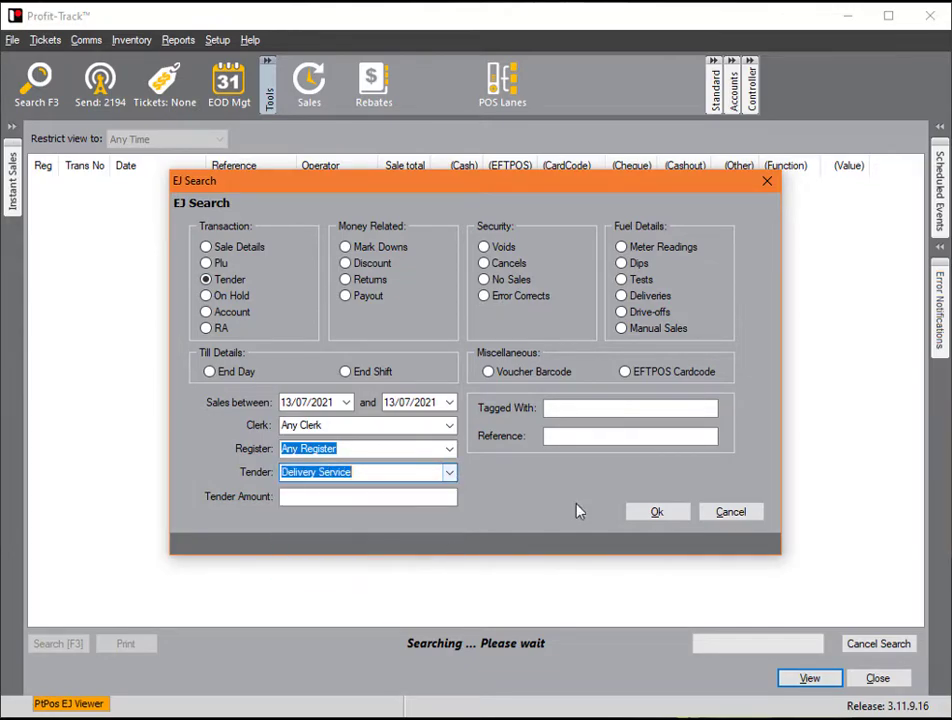
left_click(657, 513)
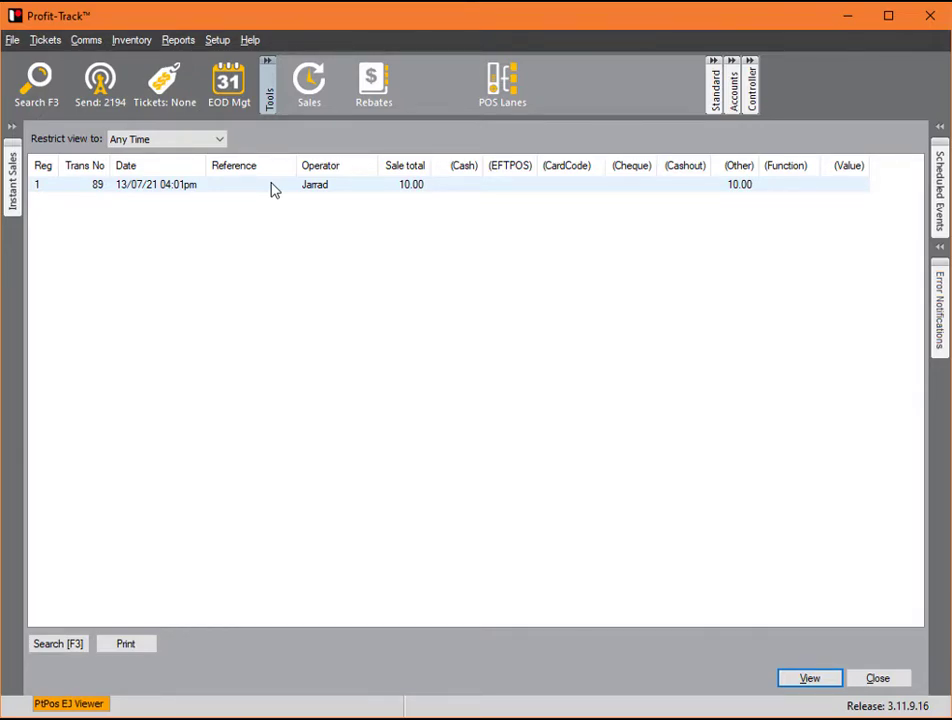
Open the found transaction's journal, examine its Delivery Service tender line, and close the viewer.
double_click(275, 186)
left_click_drag(371, 244, 28, 240)
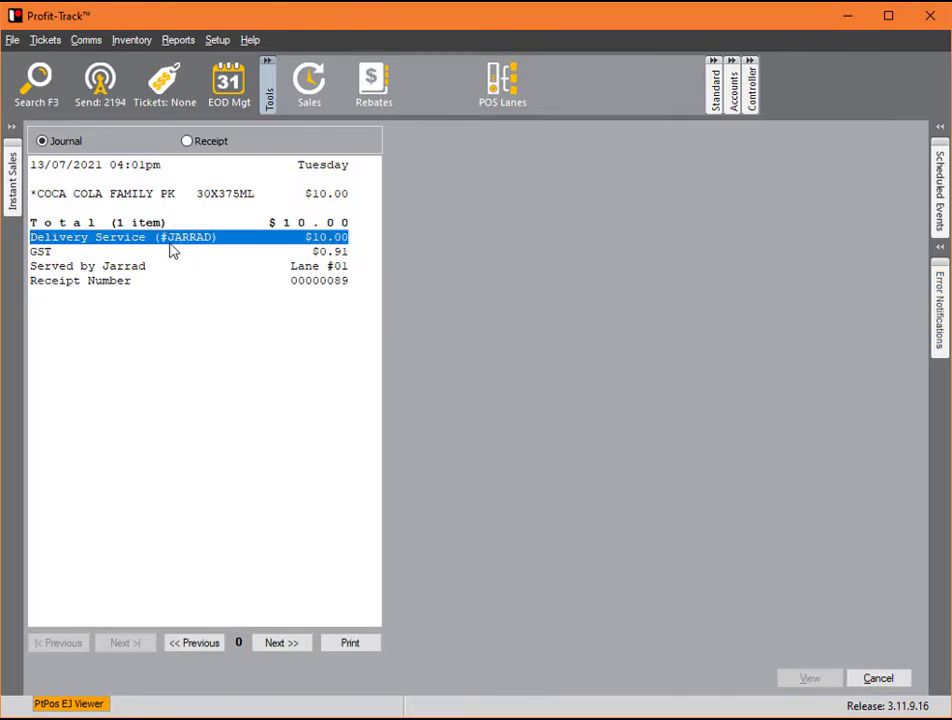
left_click_drag(224, 240, 155, 244)
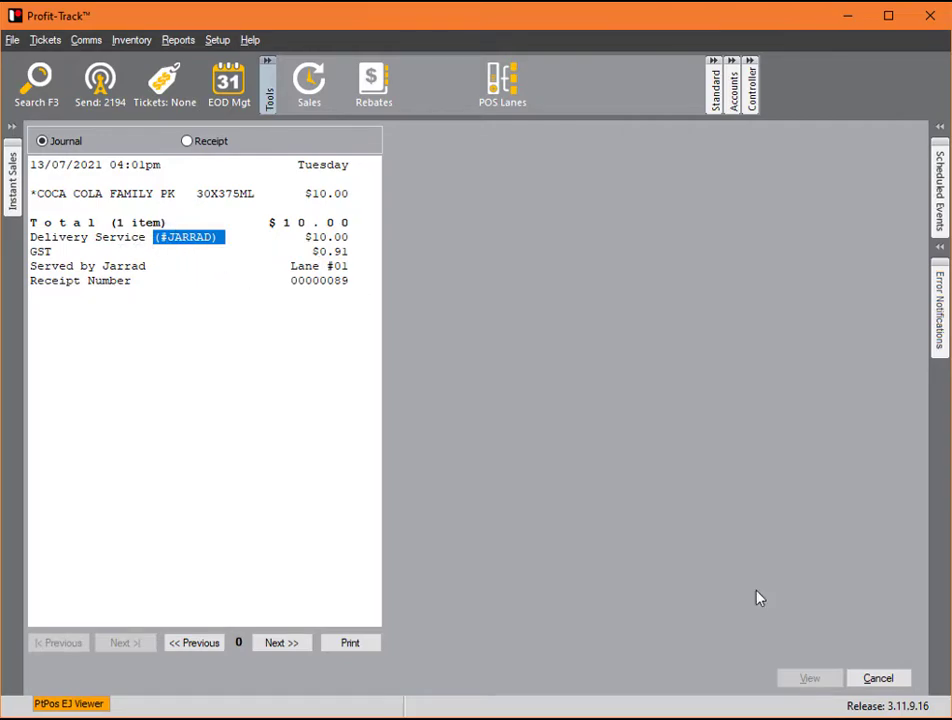
left_click(880, 678)
left_click(893, 680)
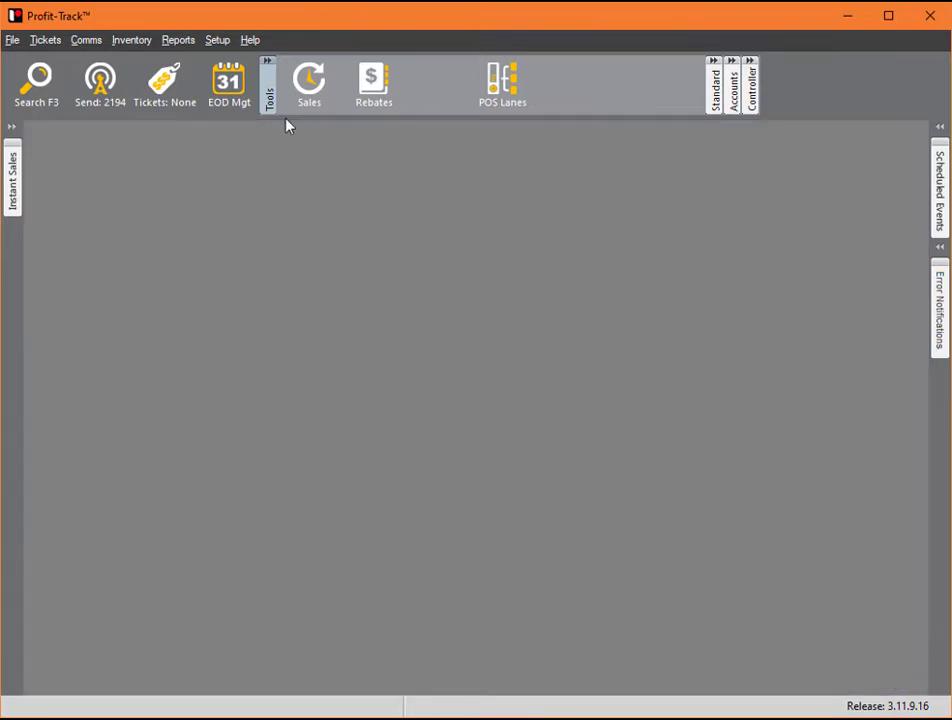
Run and view a Tender summary report limited to the OTHER CHARGE tender, then close it.
left_click(183, 42)
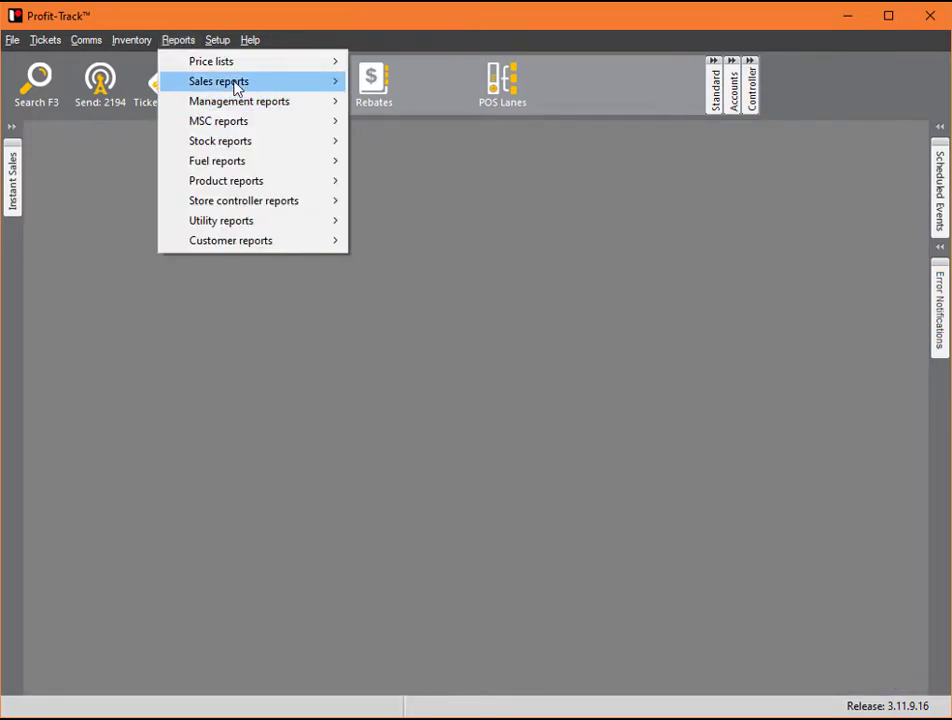
mouse_move(279, 89)
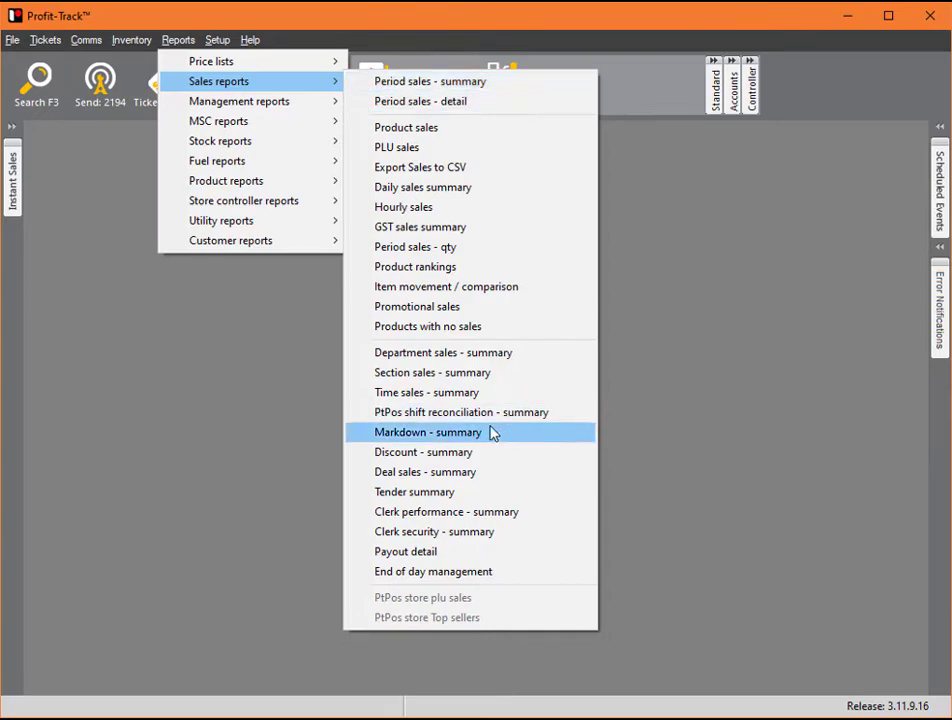
left_click(478, 492)
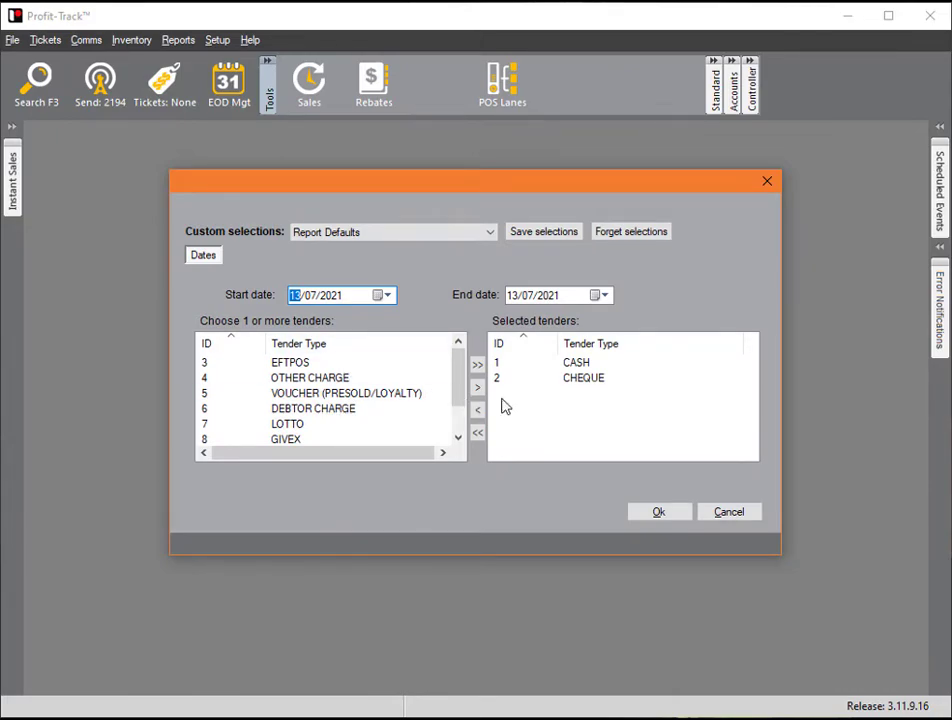
left_click(503, 366)
left_click(478, 412)
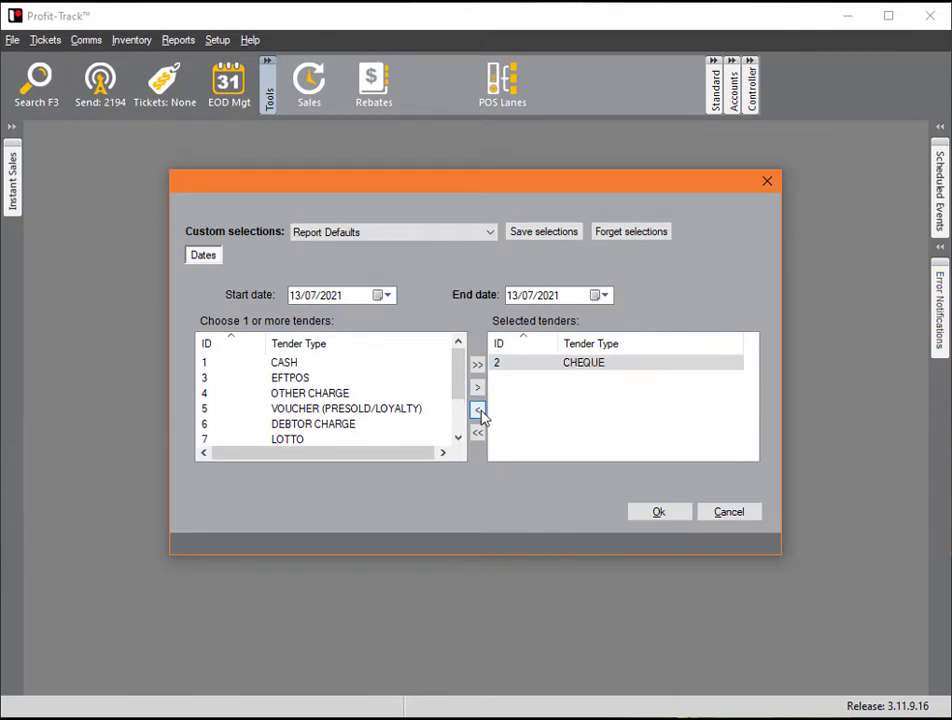
left_click(478, 412)
left_click(378, 409)
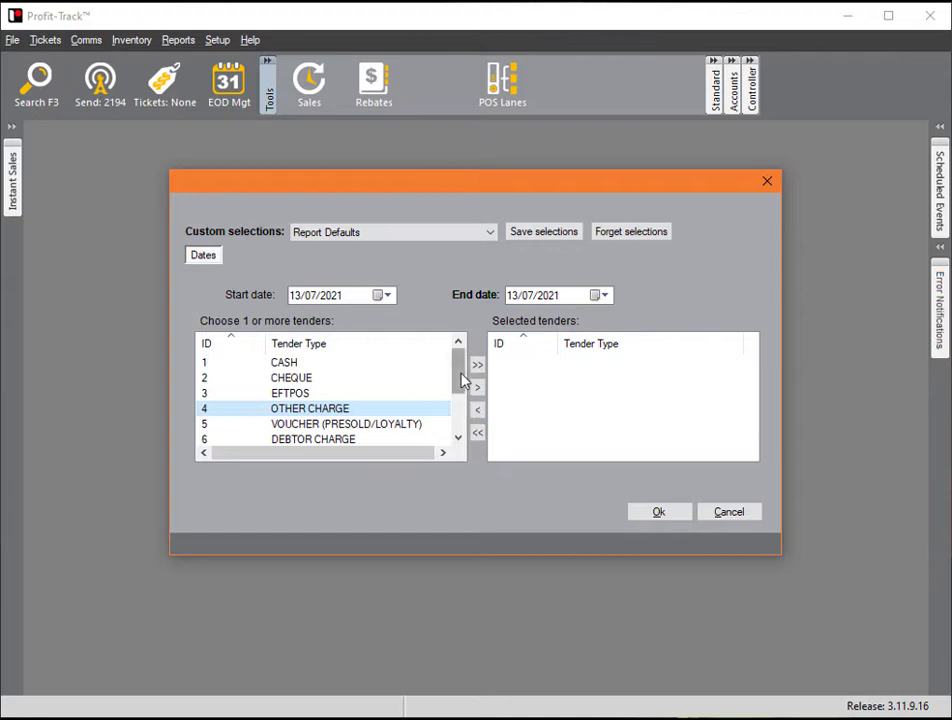
left_click_drag(459, 378, 459, 346)
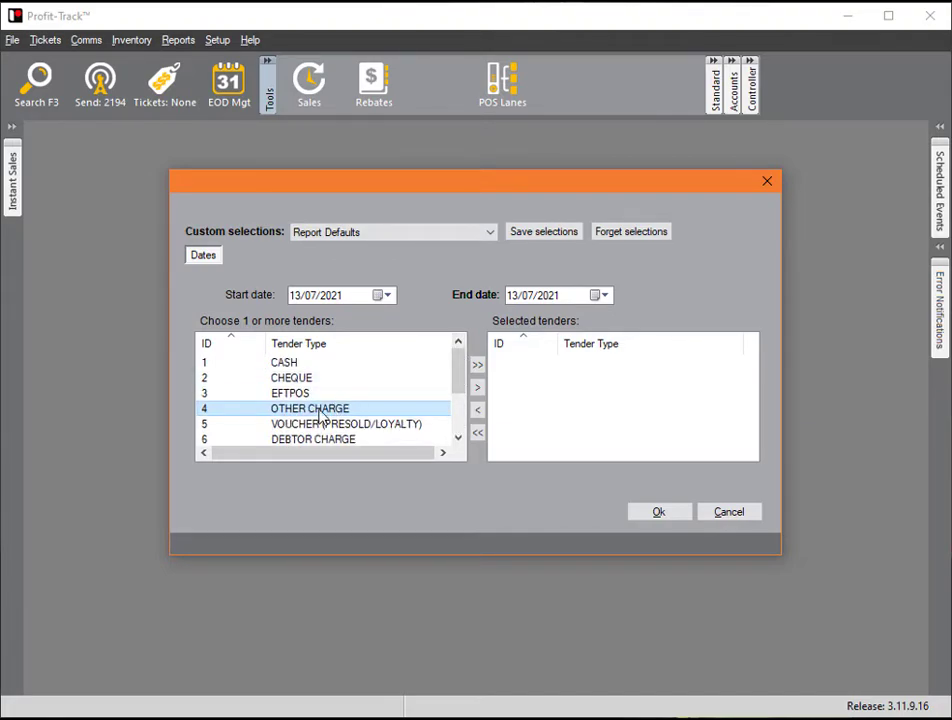
left_click(477, 388)
left_click(647, 513)
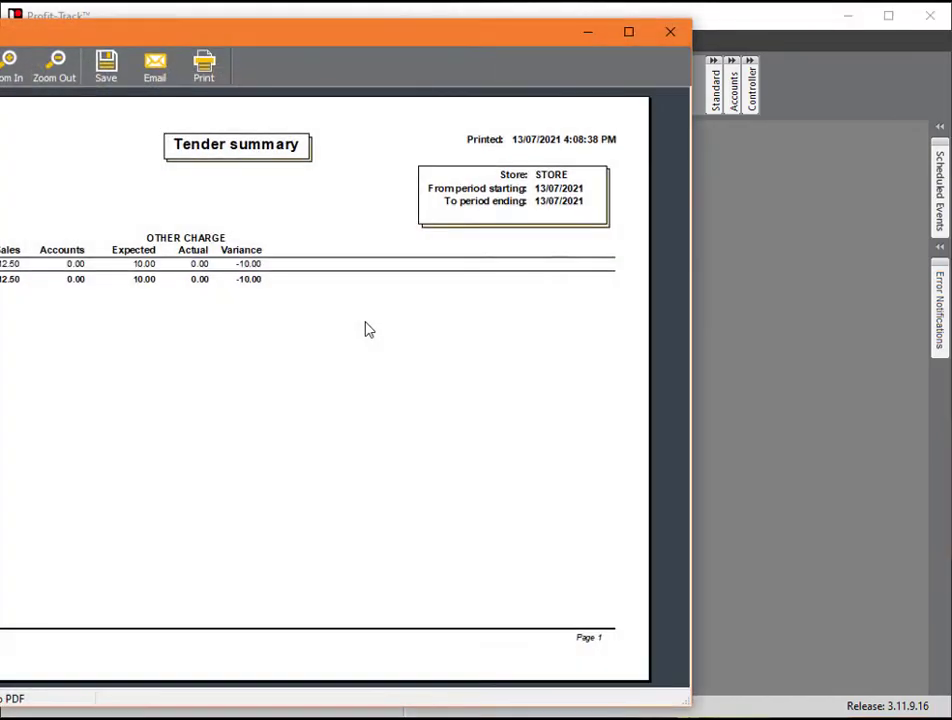
left_click_drag(176, 44, 404, 35)
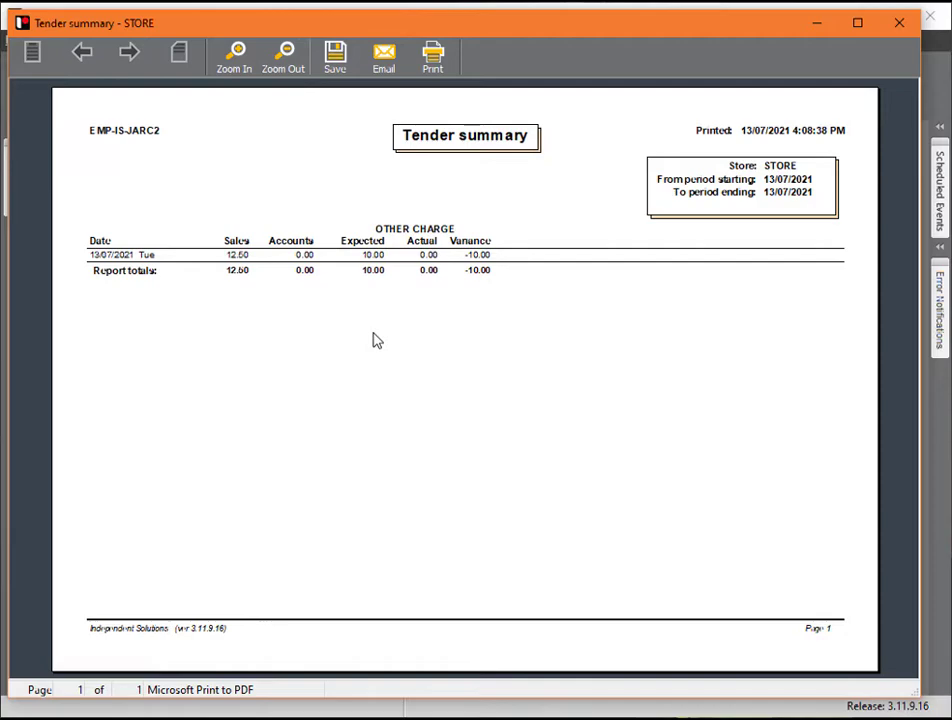
left_click(899, 22)
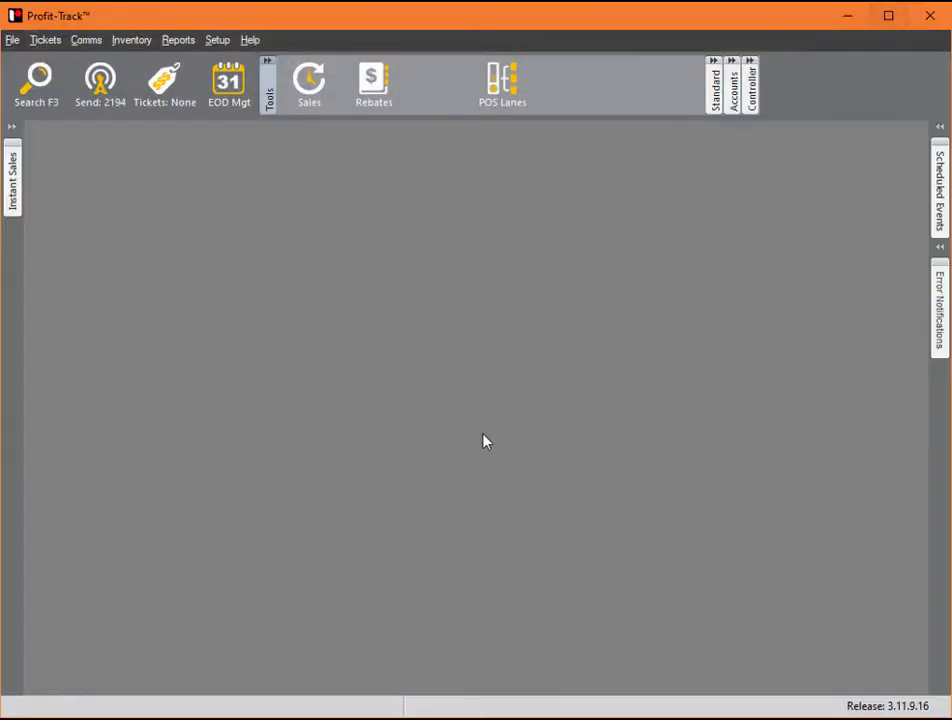
Run and view today's PtPos shift reconciliation summary report, then close it.
left_click(182, 40)
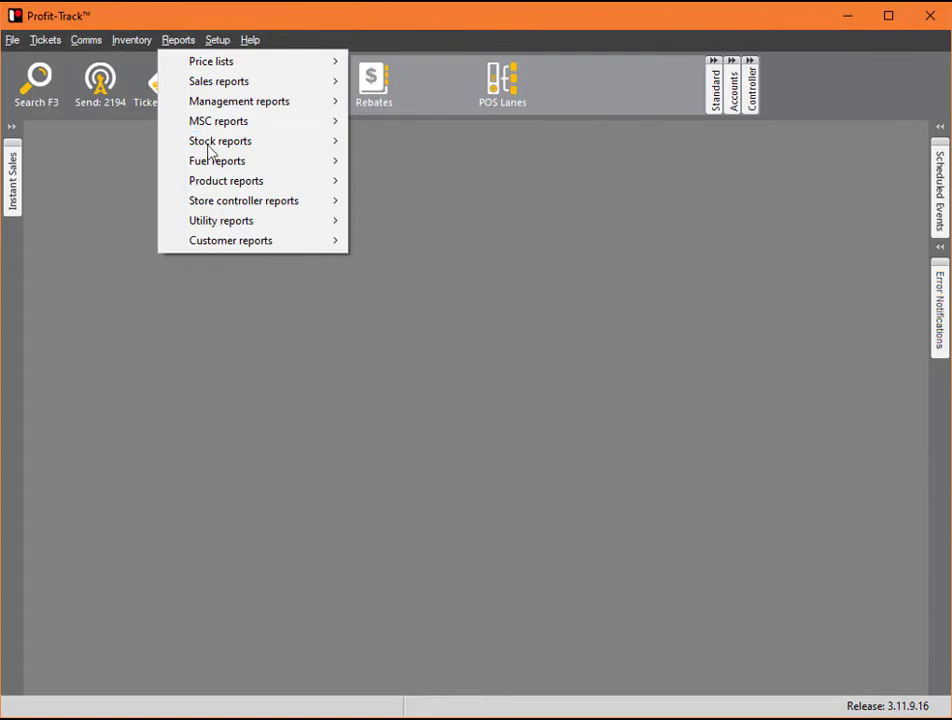
mouse_move(282, 91)
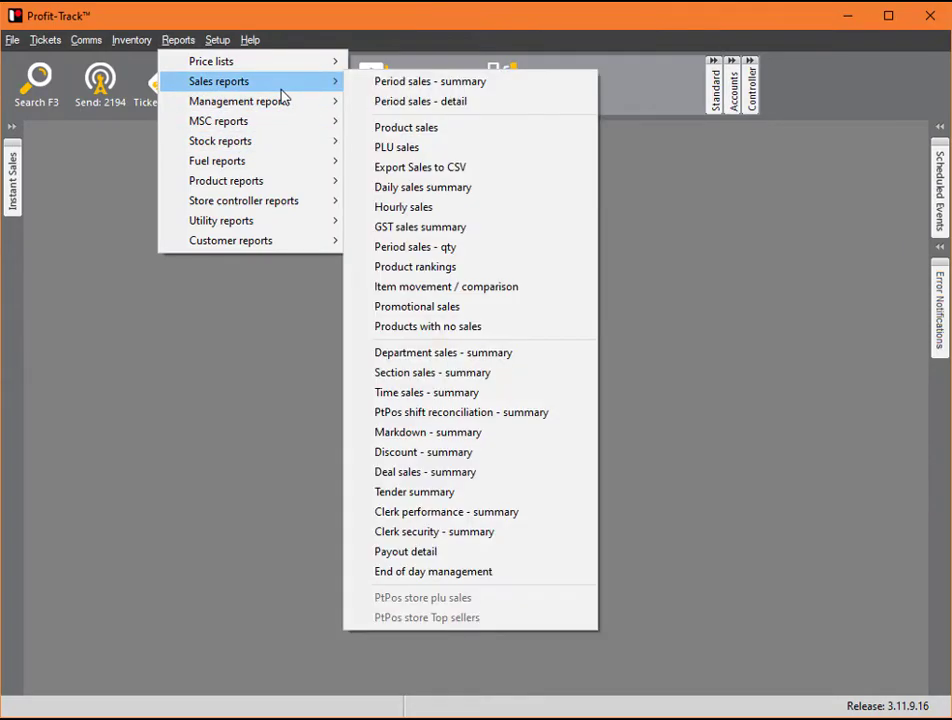
left_click(513, 414)
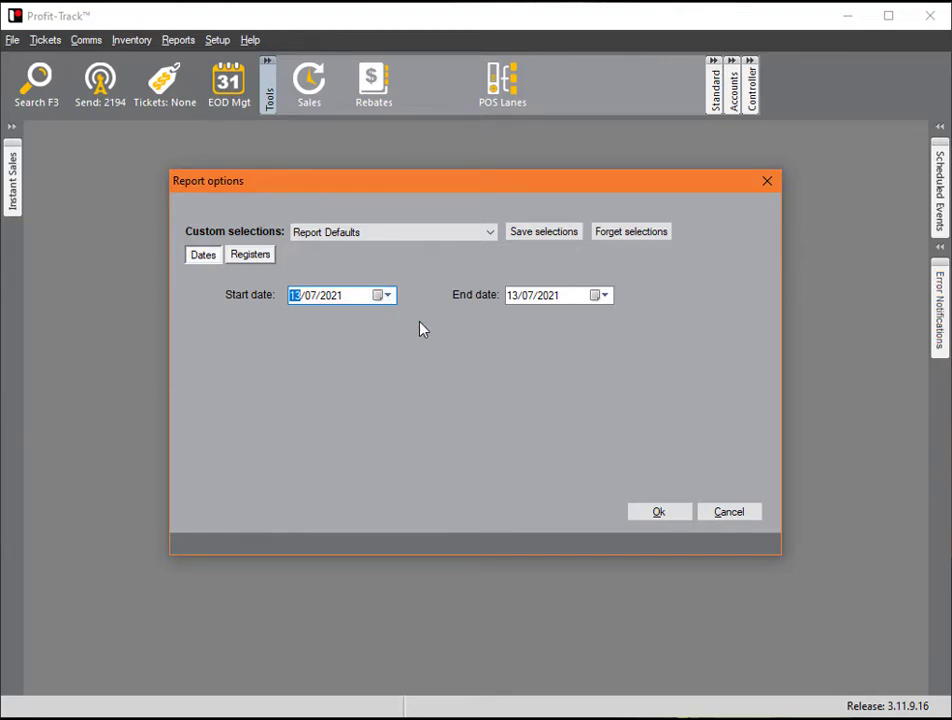
left_click(636, 515)
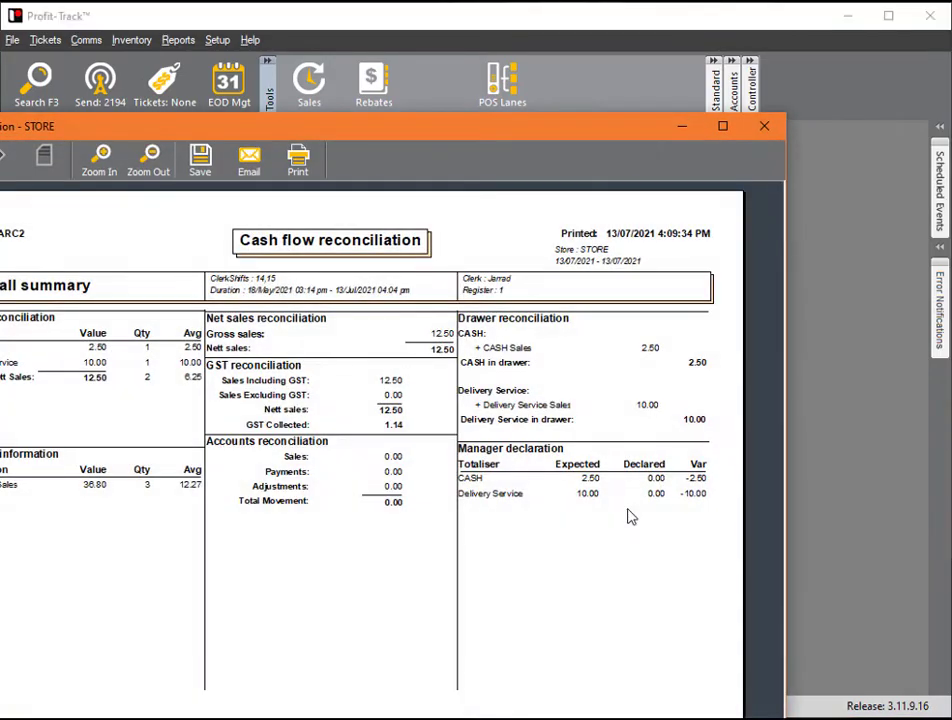
left_click_drag(552, 132, 700, 32)
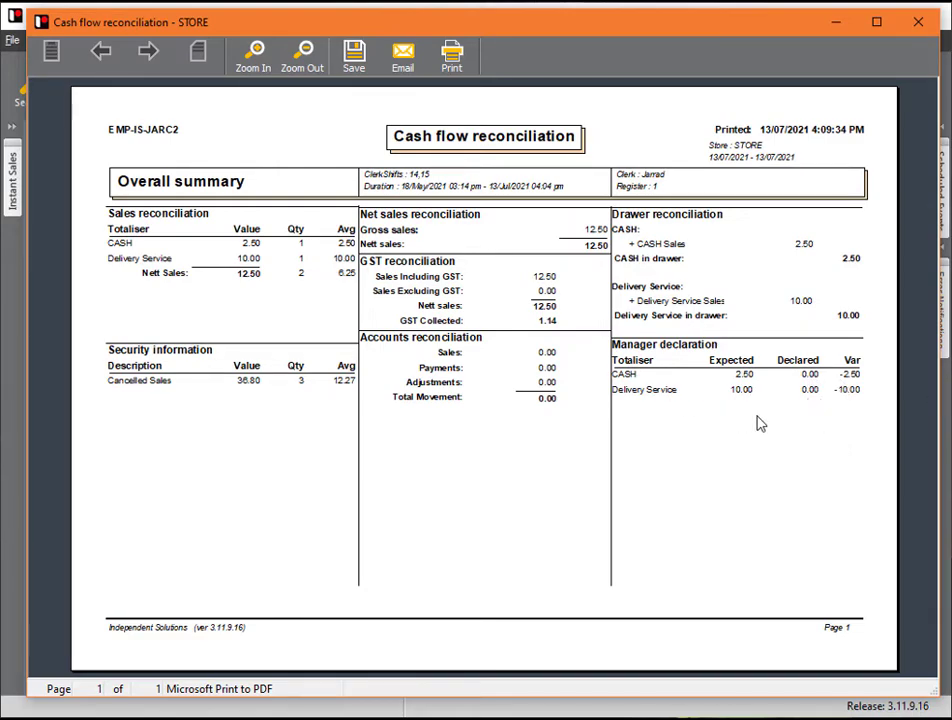
left_click(916, 21)
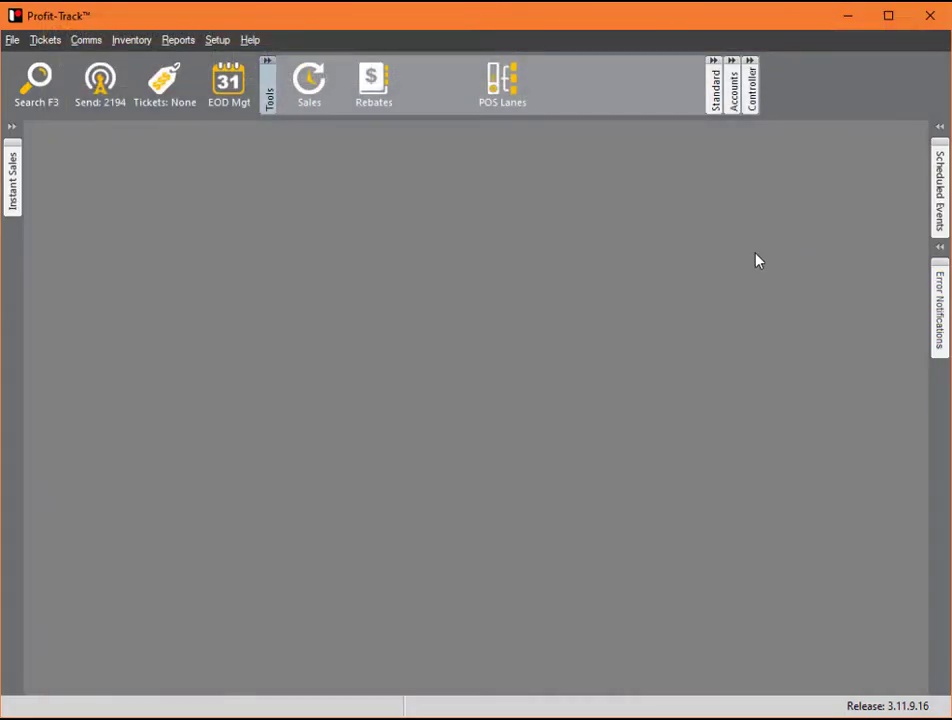